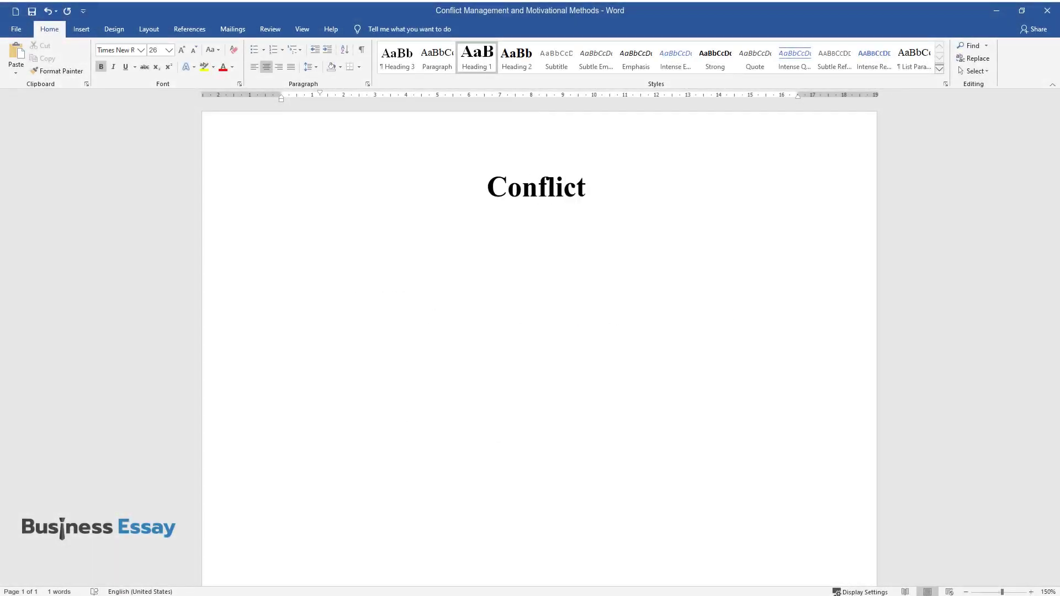
# Complete the title, add an 'Introduction' heading, and type the paragraph 'Effective management of workplace conflict…'
pyautogui.write('ational Methods')
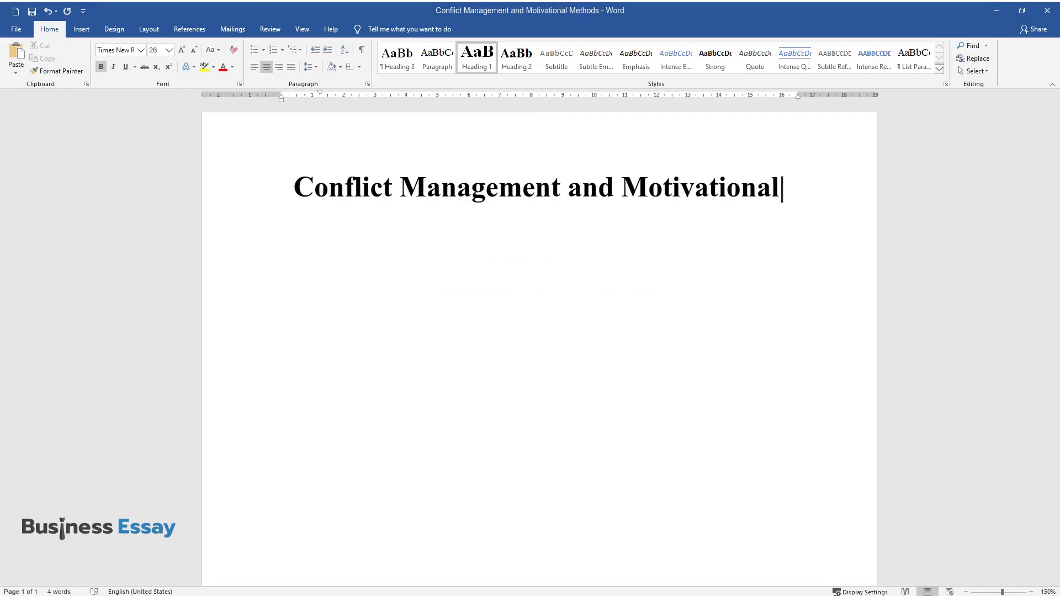
pyautogui.press('Return')
pyautogui.write('Introduction')
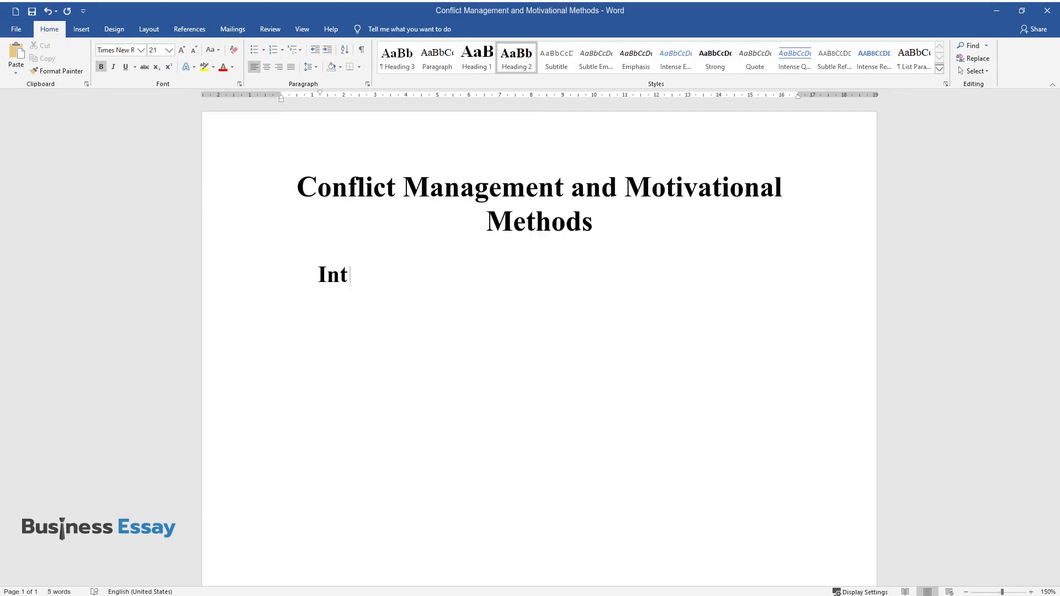
pyautogui.press('Return')
pyautogui.write('Effective management of workp')
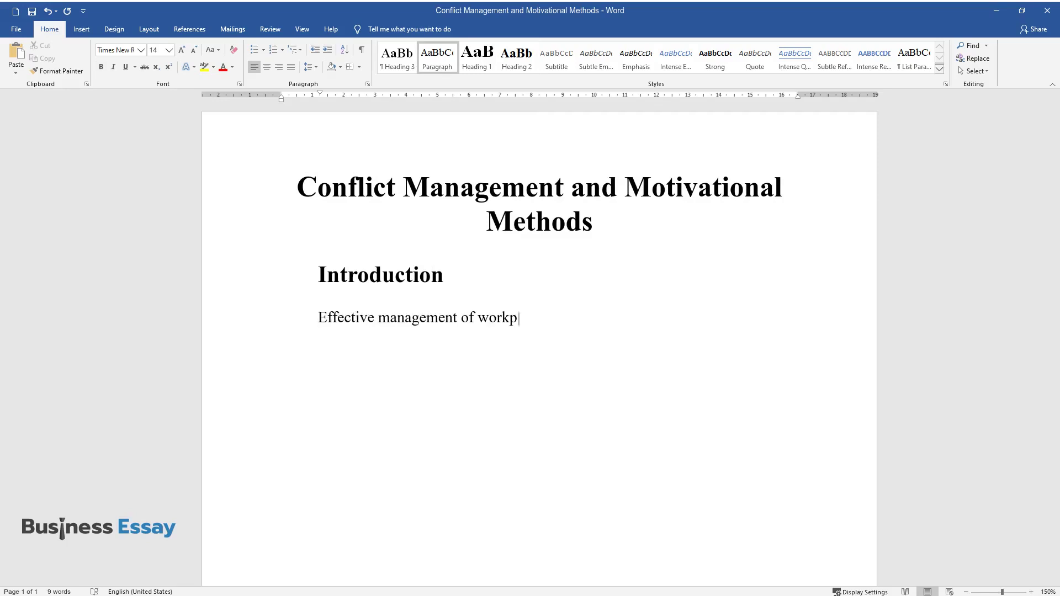
pyautogui.write('lace conflict, communication, and')
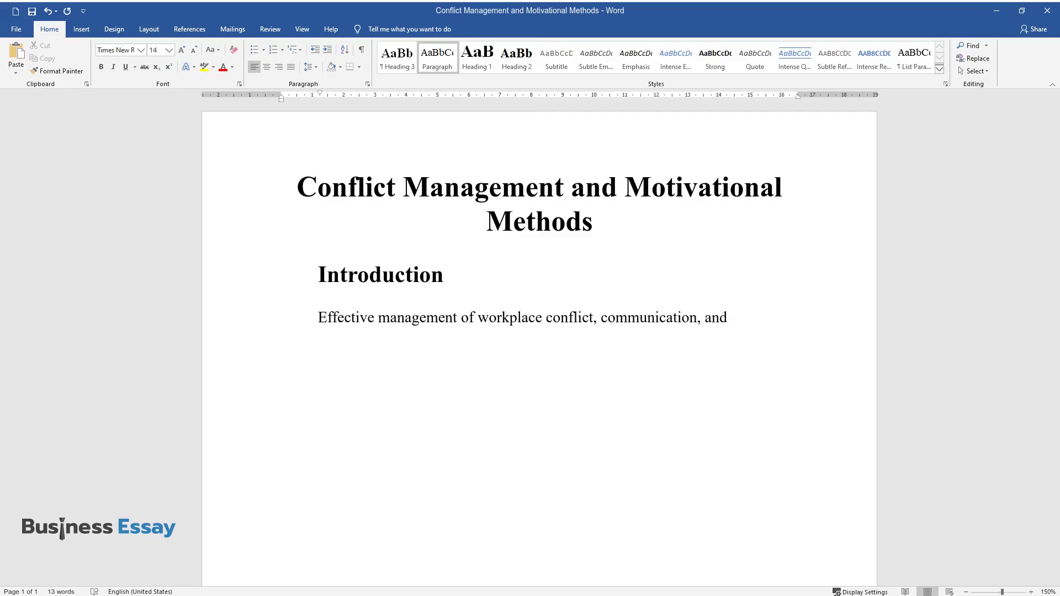
pyautogui.write(' employee motivation are the hallmarks of g')
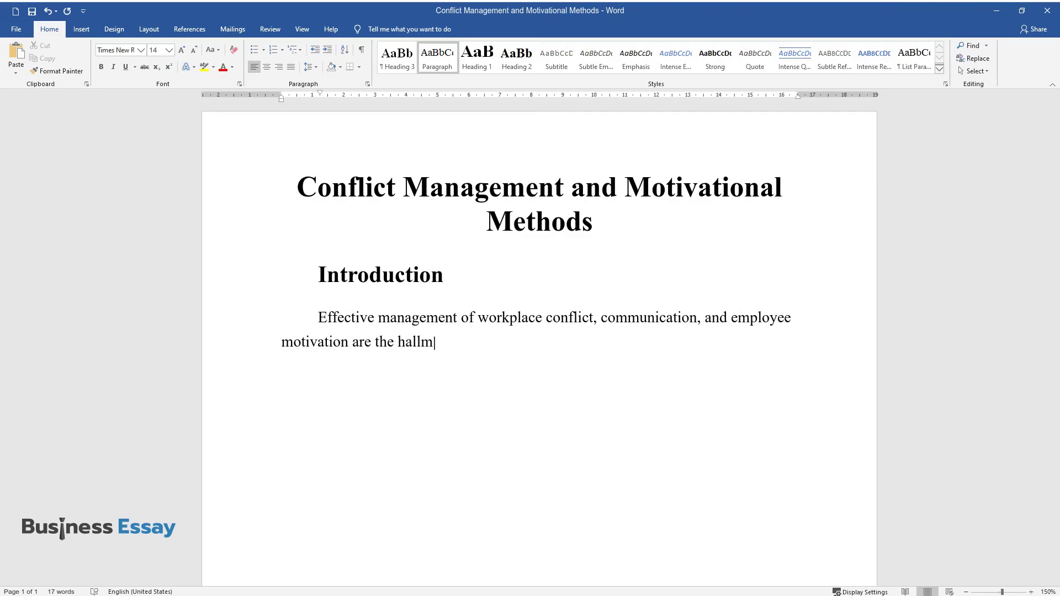
pyautogui.write('reat leadership and corporate culture. Zappos is an apparel retailer based in Las Vegas that needs to implement practices to create a strategic motivational envi')
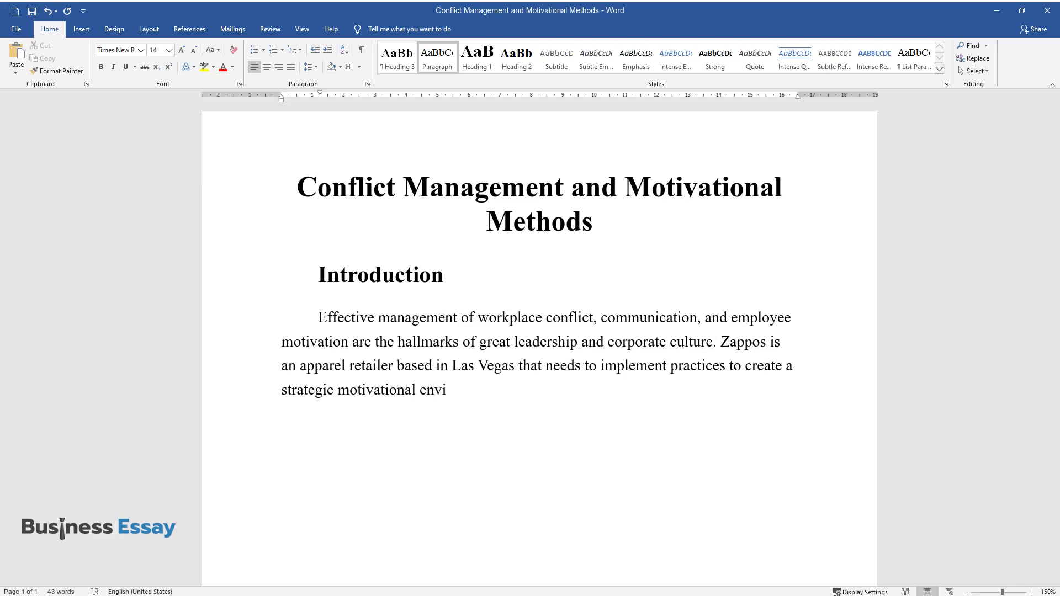
pyautogui.write('ronment, enhance collaboration wi')
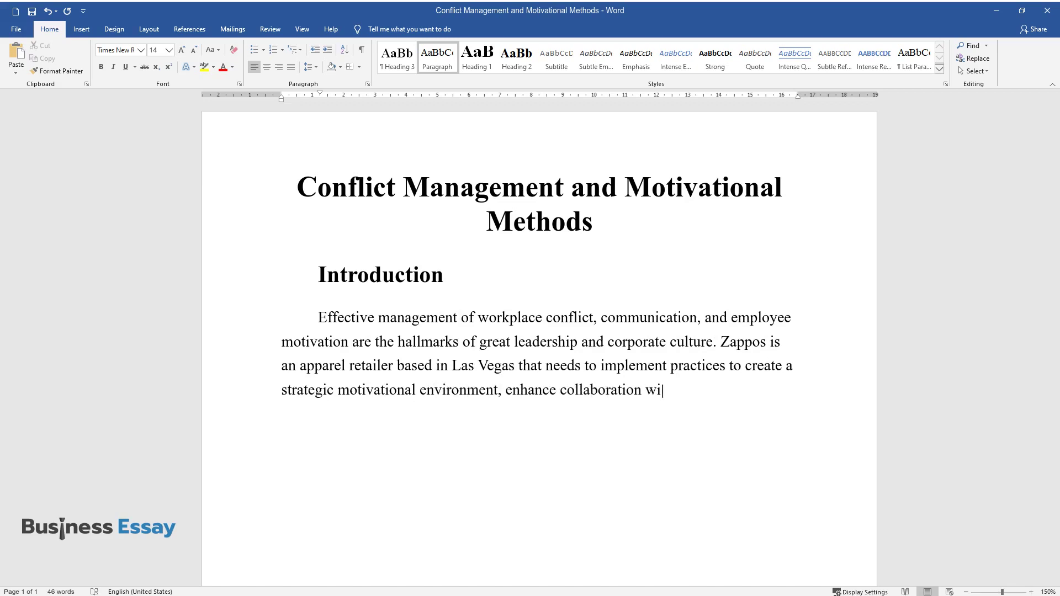
pyautogui.write('thin teams, and resolve disputes. E')
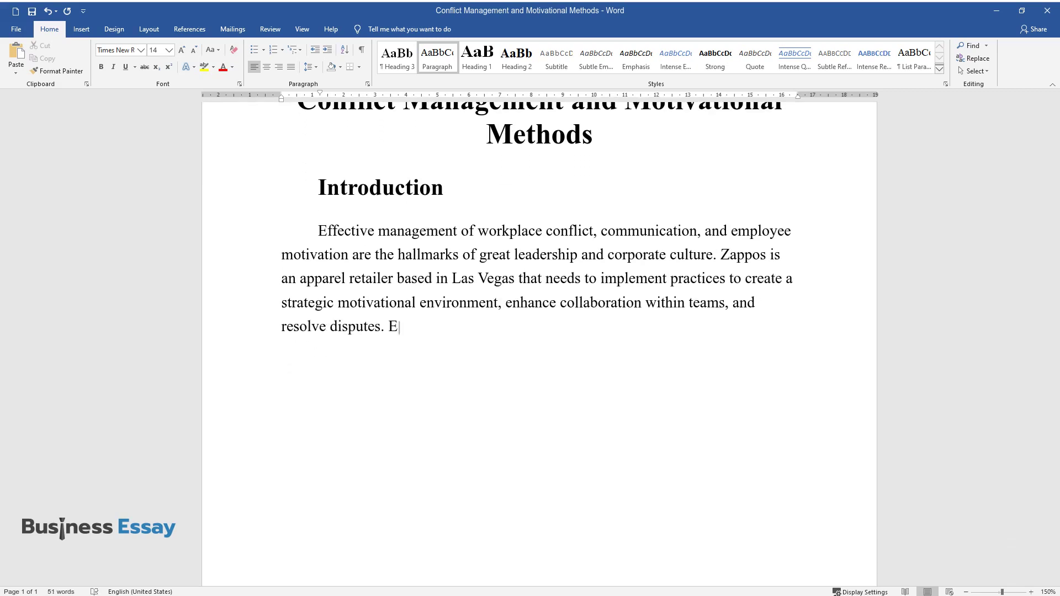
pyautogui.write('ssential skills to create this or')
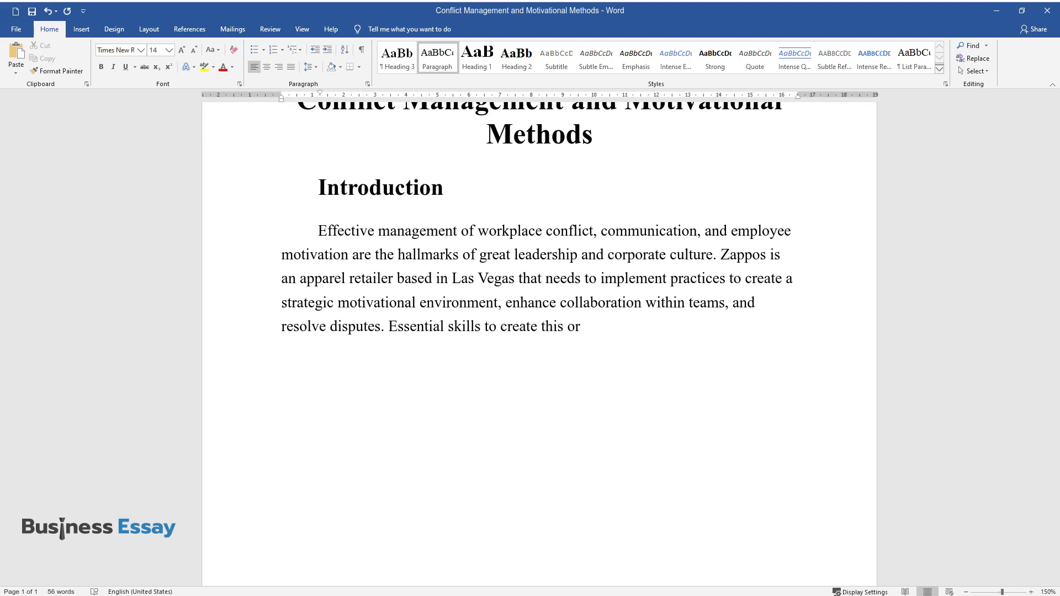
pyautogui.write('ganizational culture are imparted ')
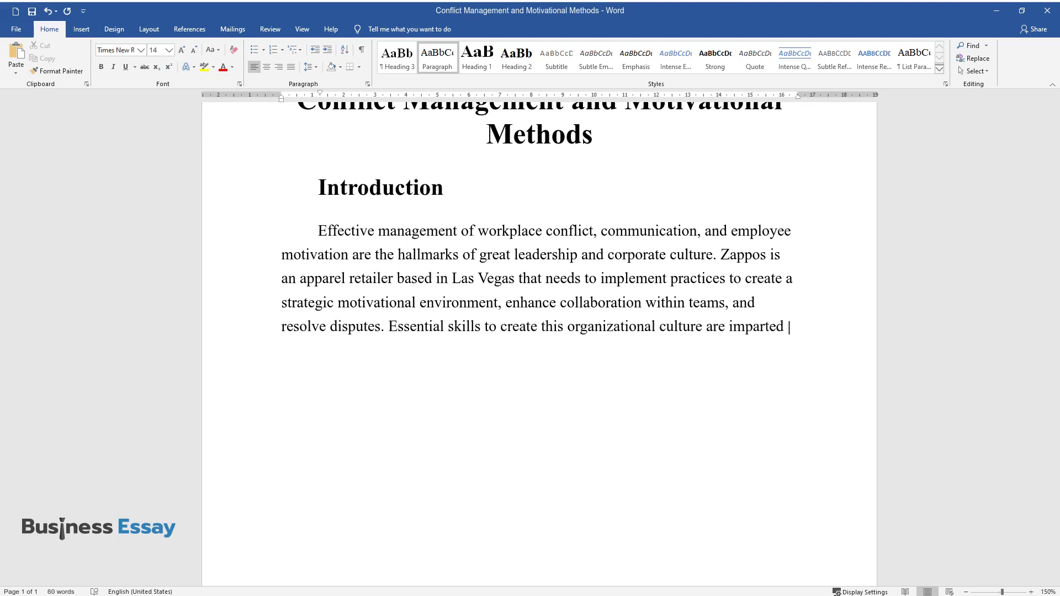
pyautogui.write('during workshops. As an organizer ')
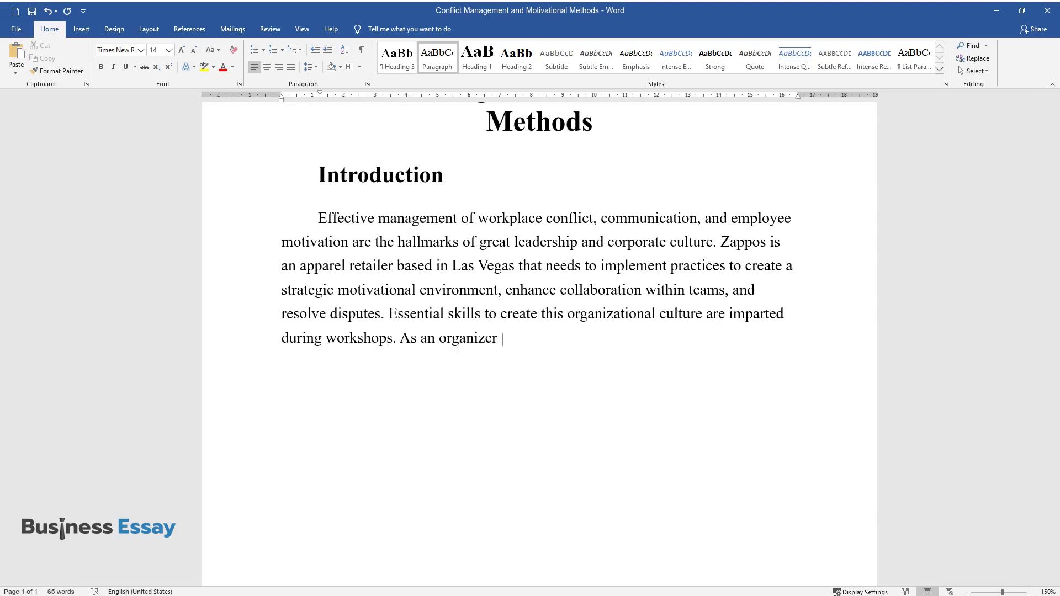
pyautogui.write('of an upcoming leadership training')
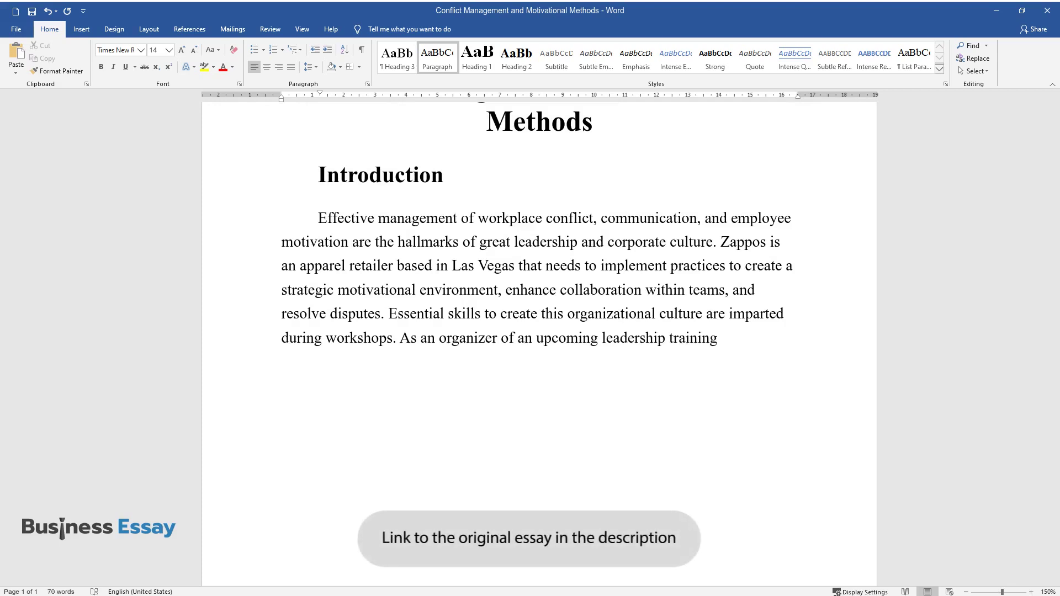
pyautogui.write(' with 100 participants, I have par')
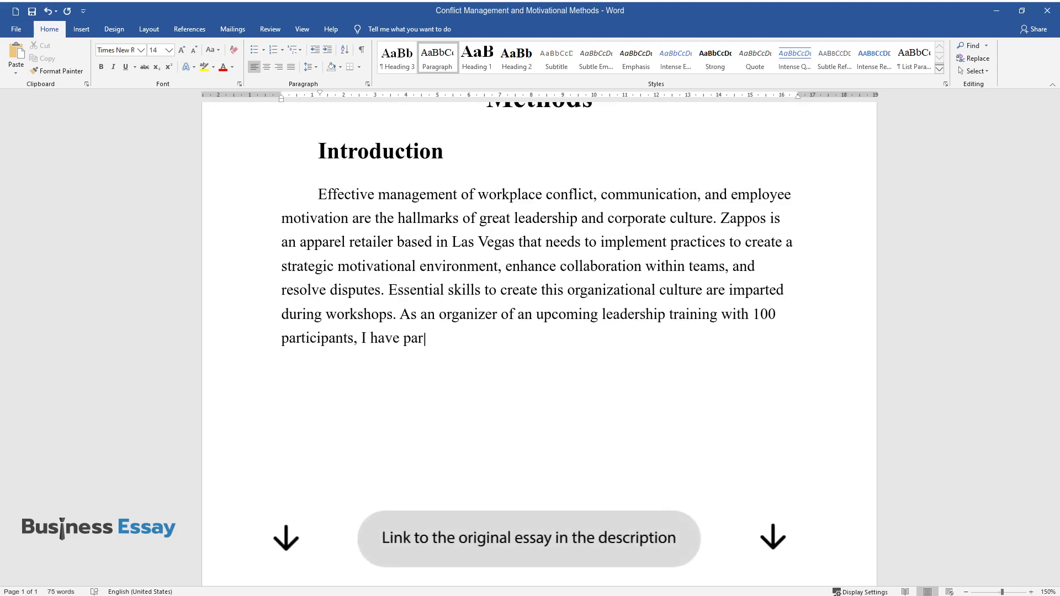
pyautogui.write("tnered with Zappos' human resource")
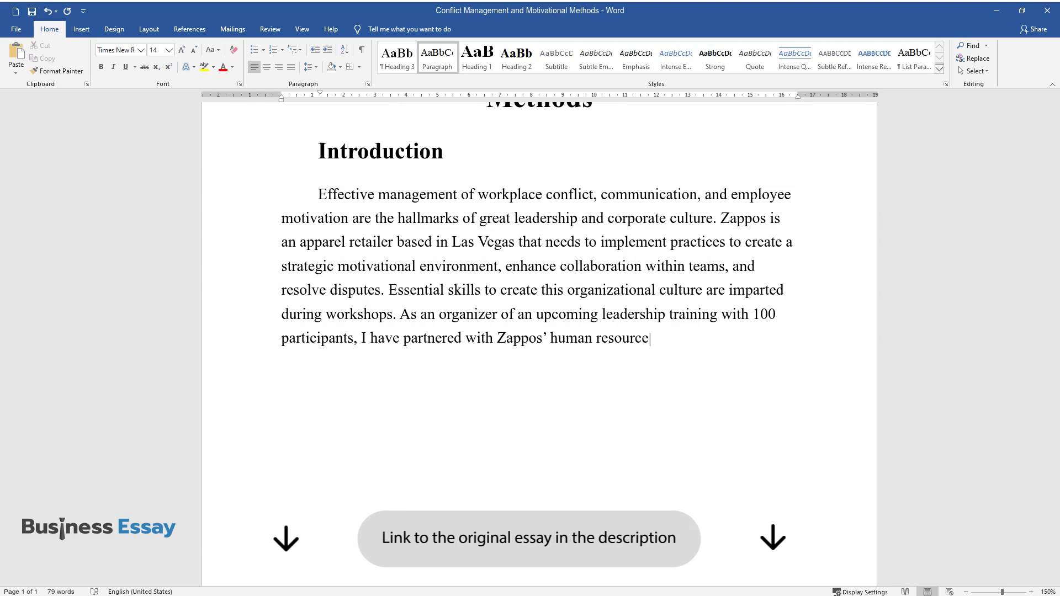
pyautogui.write('s manager to coordinate the event')
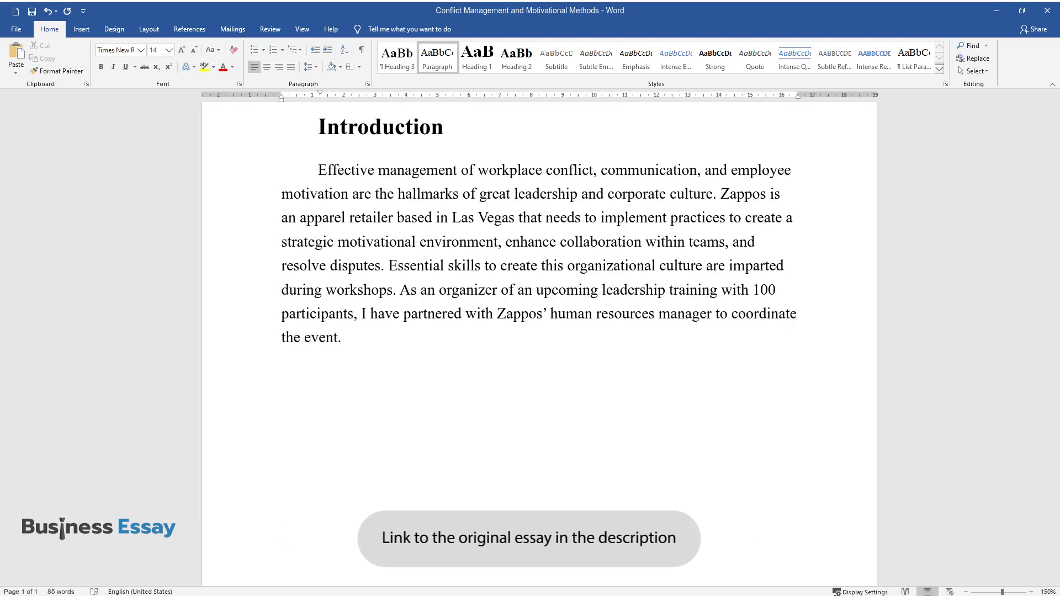
pyautogui.write('. This paper describes the key leadership traits that can assist in m')
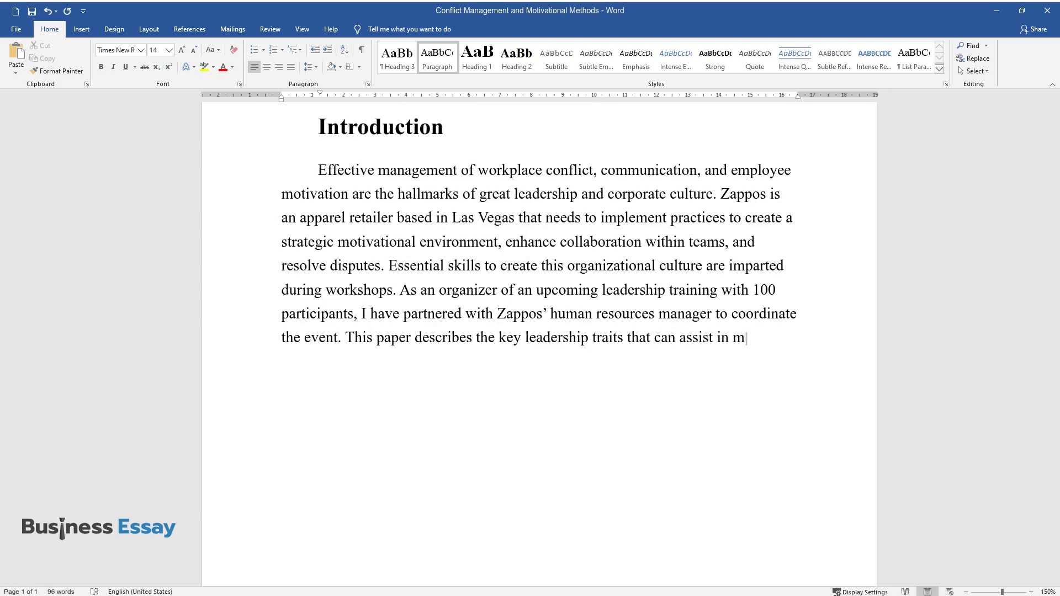
pyautogui.write('anaging conflict, a tool or strat')
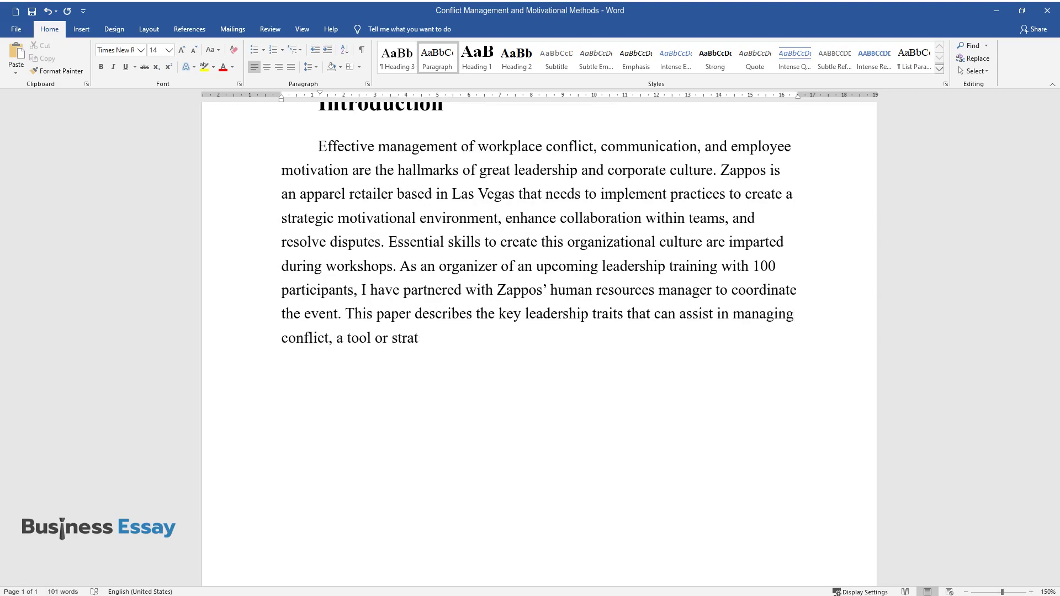
pyautogui.write('egy a leader can adopt for improvin')
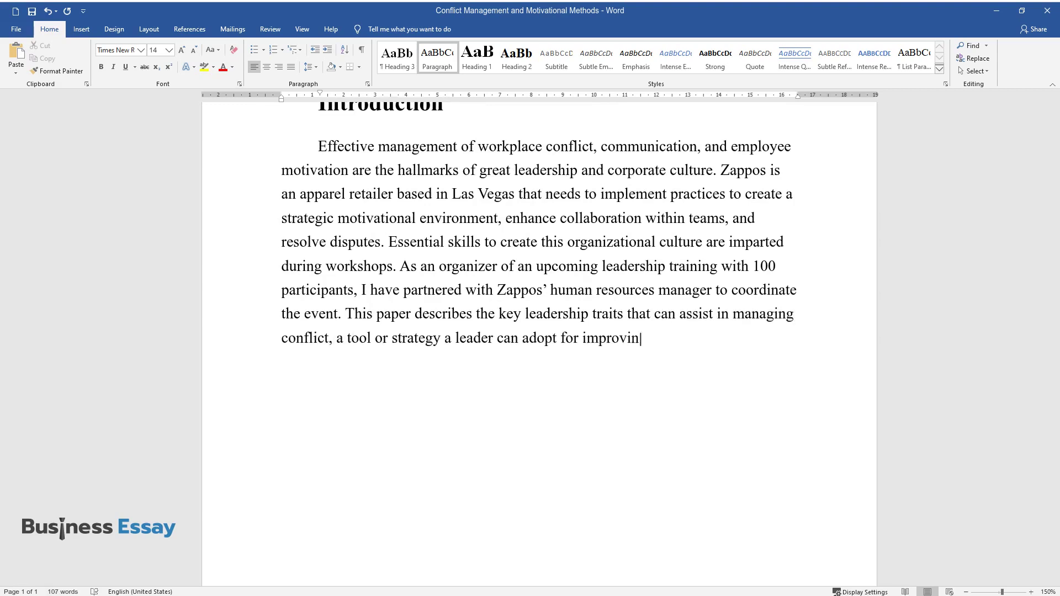
pyautogui.write('g communication within the organization, and some ')
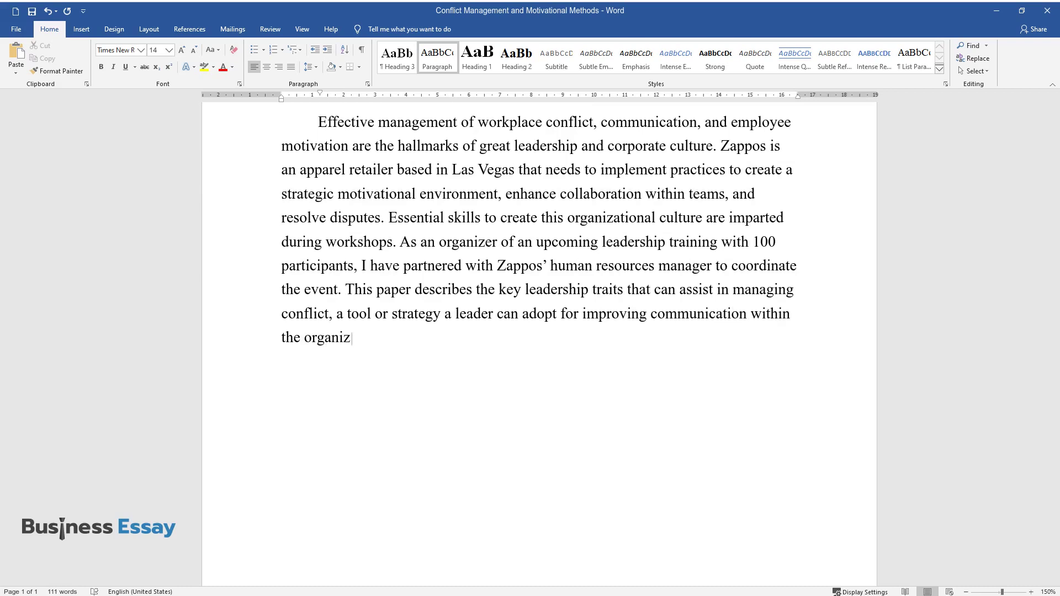
pyautogui.write('methods for motiva')
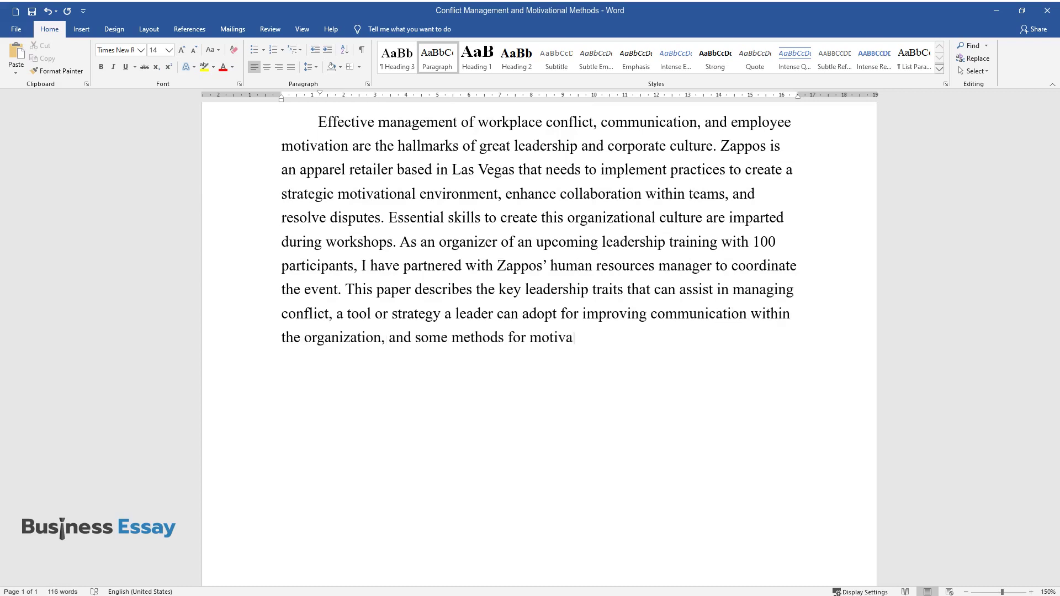
pyautogui.write('ting employees and improving beha')
pyautogui.write('viors within the workplace.')
# Add the 'Leadership Traits That Help Manage Conflict' heading and the paragraph 'Conflict is inevitable in workplace contexts…'
pyautogui.press('Return')
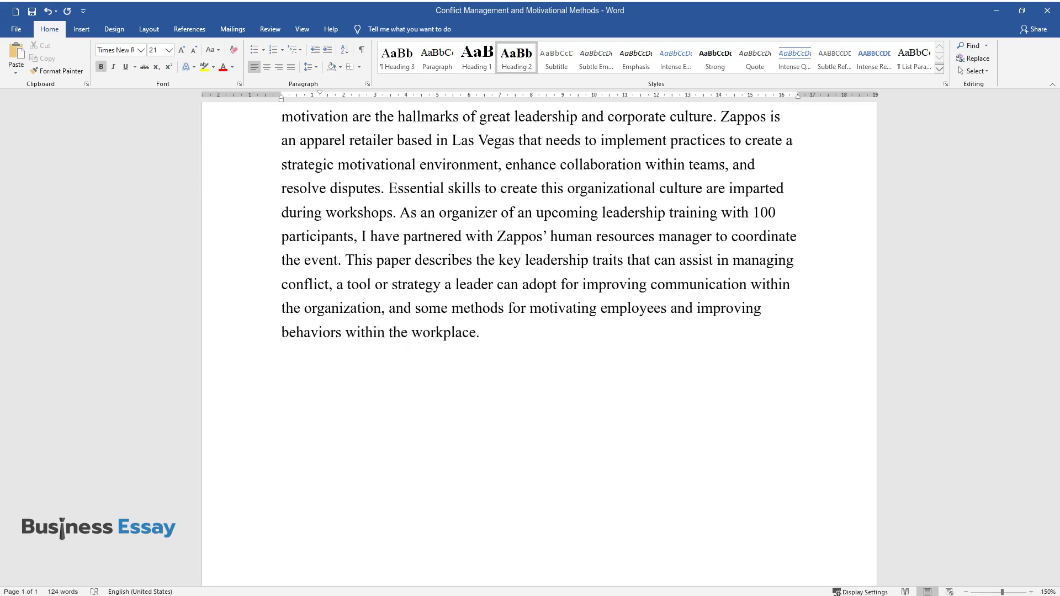
pyautogui.write('Leadership Traits Th')
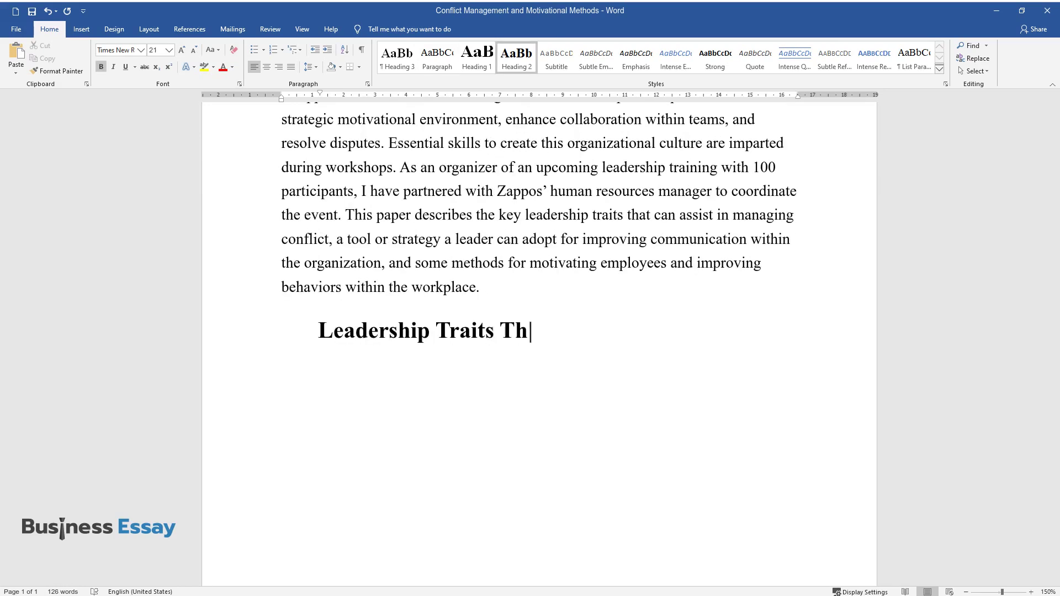
pyautogui.write('at Help Manage Conflict')
pyautogui.press('Return')
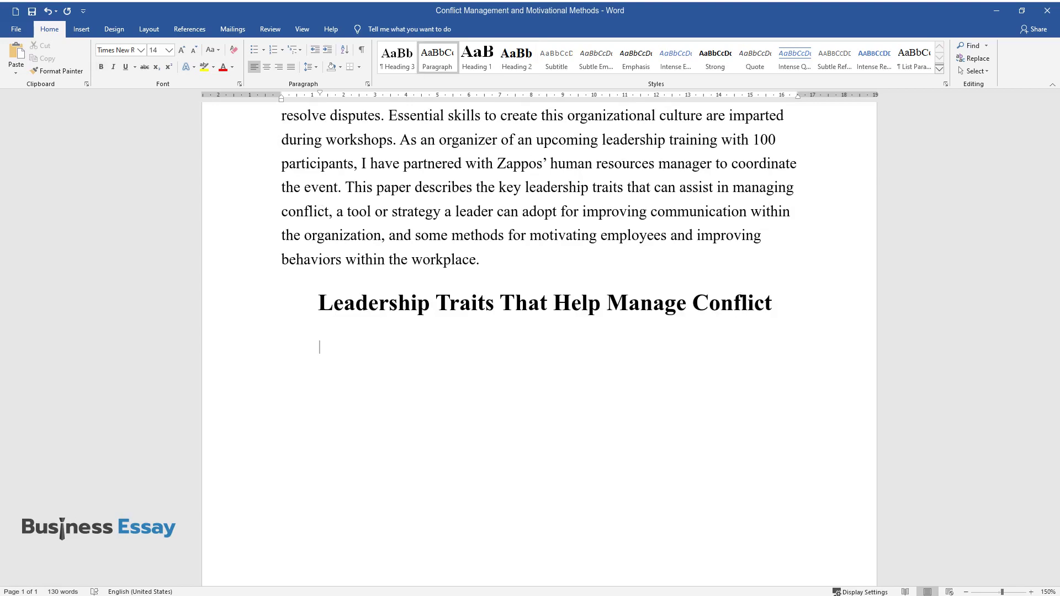
pyautogui.write('Conflict is inevitable')
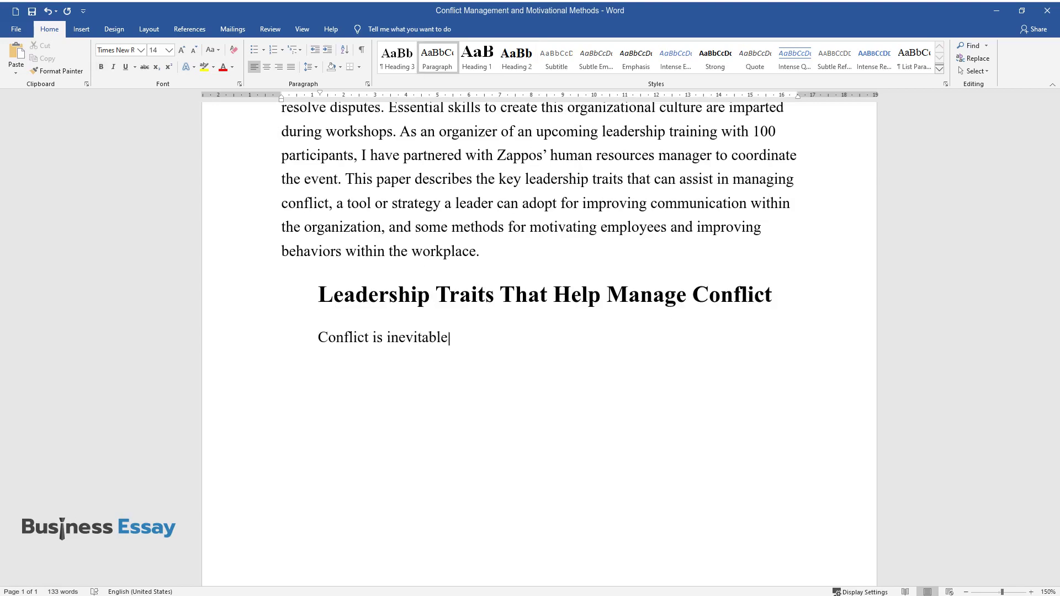
pyautogui.write(' in workplace contexts, and leade')
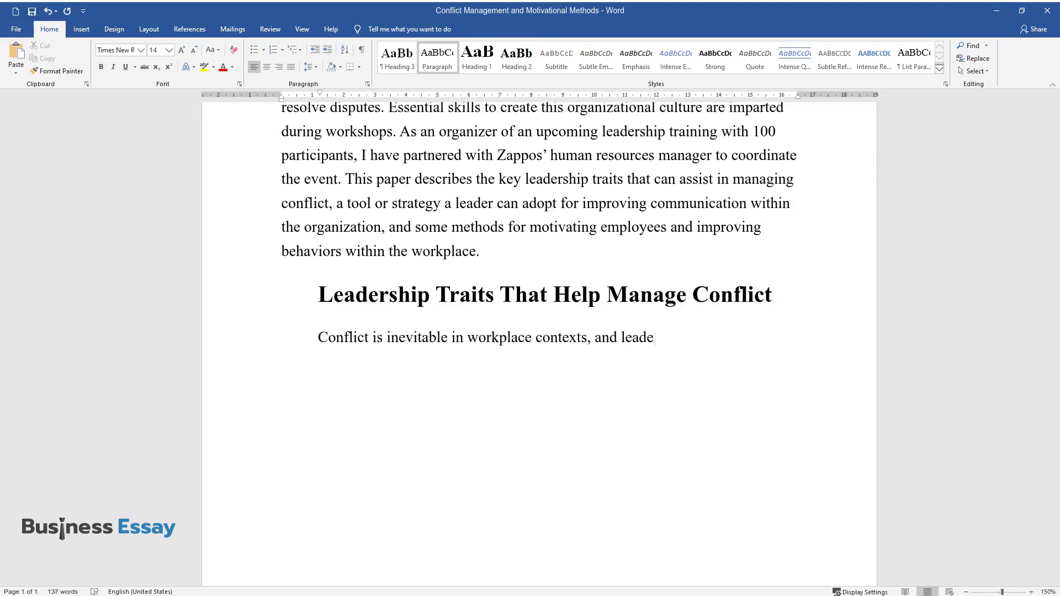
pyautogui.write('rs must learn to resolve issues th')
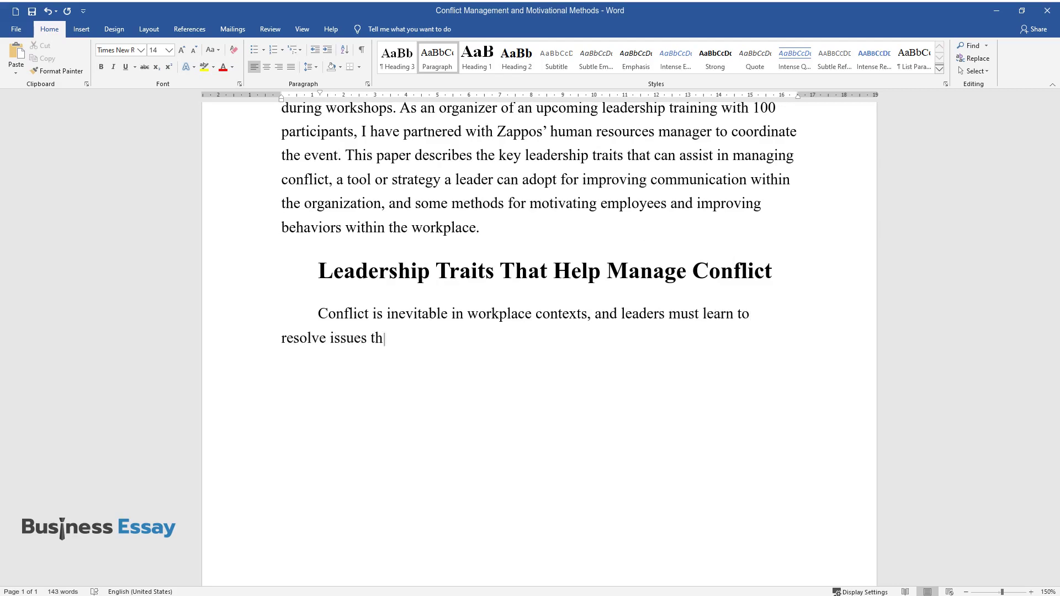
pyautogui.write('at may impact teamwork and collaboration. Dealing with dispute sit')
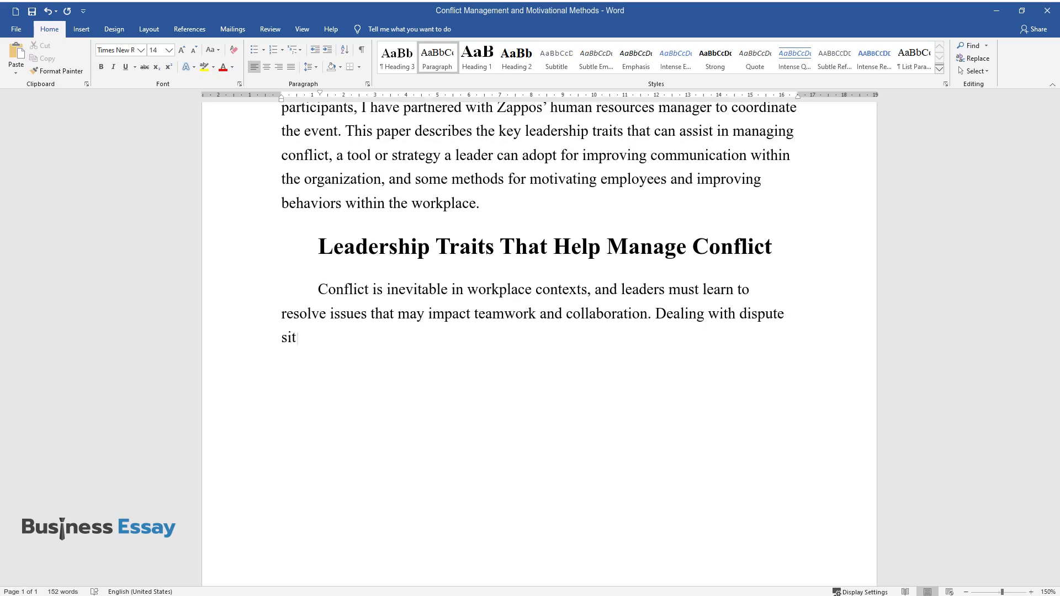
pyautogui.write('uations requires certain leadershi')
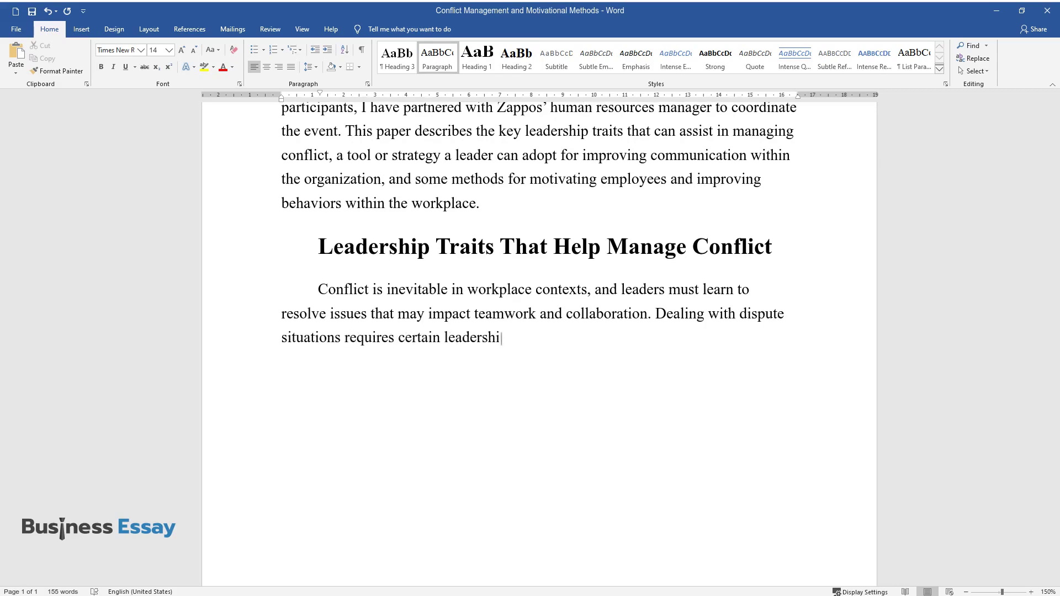
pyautogui.write('p traits. First, a leader needs to be accommodative. This human skill is particularly useful when an individ')
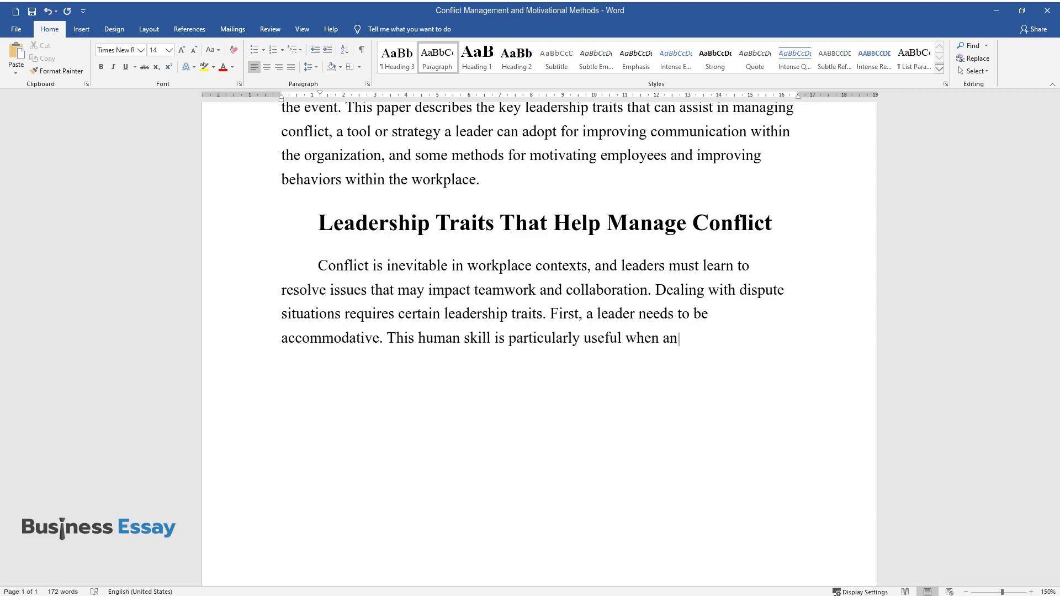
pyautogui.write('ual admits to being in th')
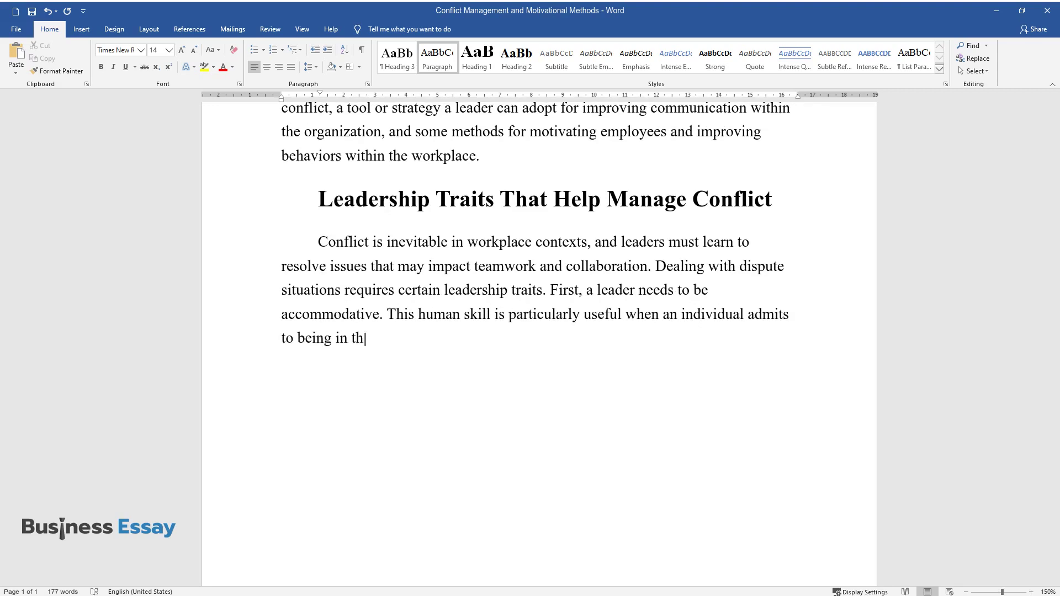
pyautogui.write('e wrong and accepts a better solut')
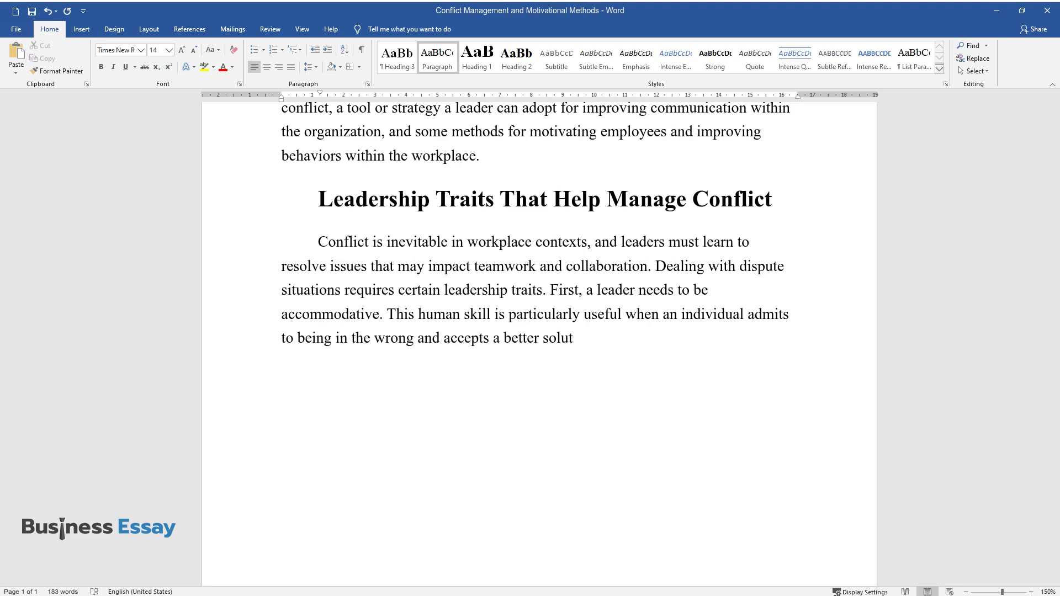
pyautogui.write('ion. Being accommodative to the o')
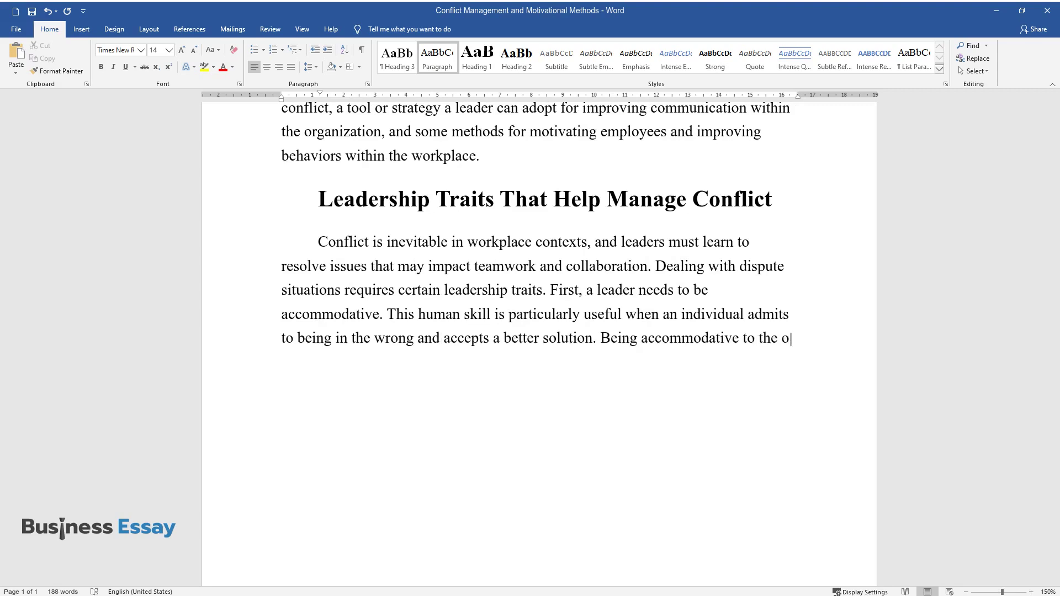
pyautogui.write("ther person's view is a good gesture and builds social credits for use in subsequent conflict situat")
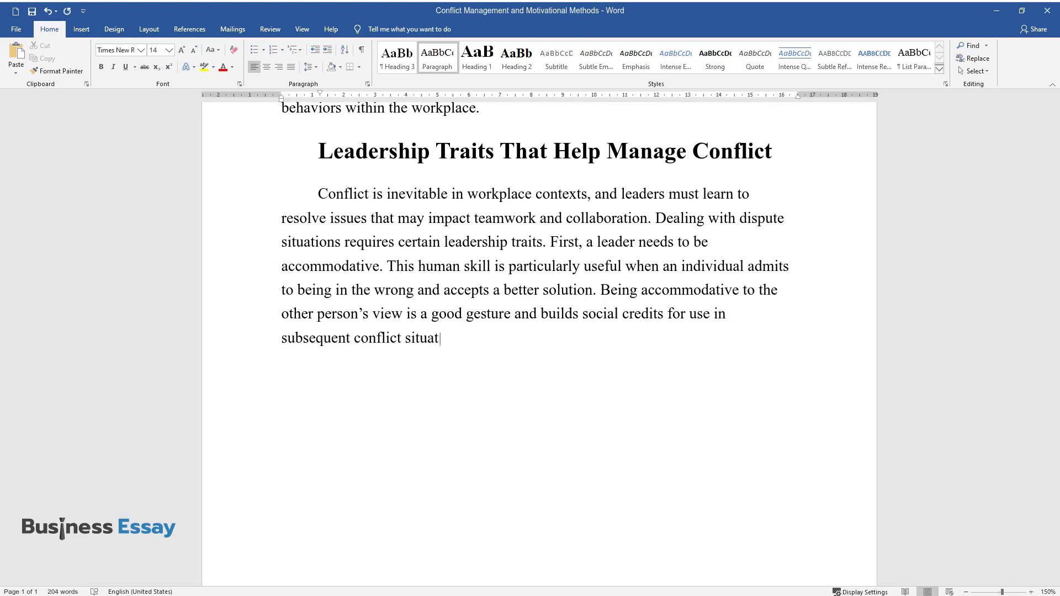
pyautogui.write('ions. This trait is also useful w')
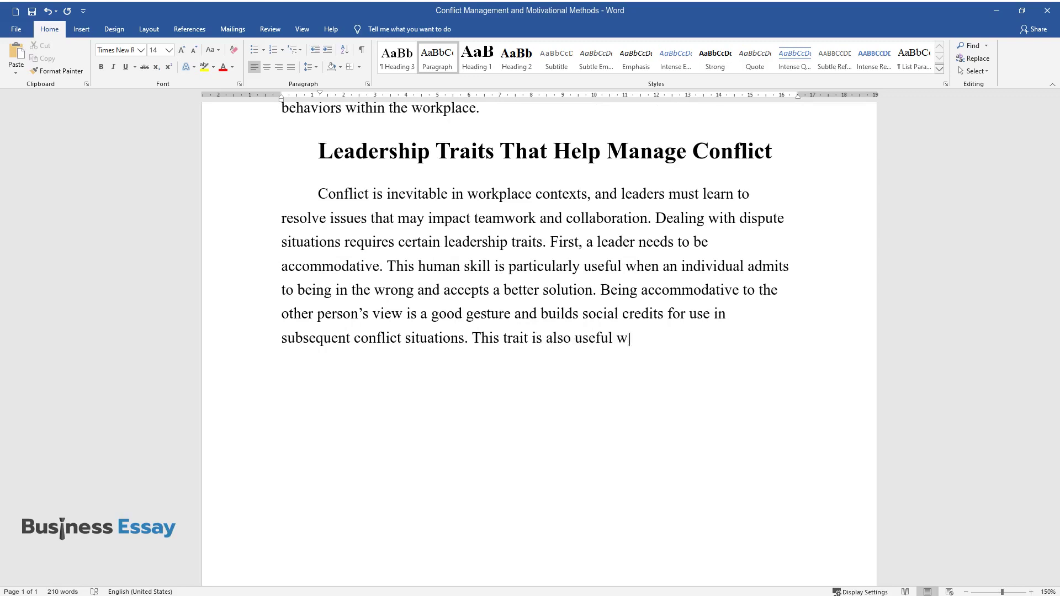
pyautogui.write('hen a leader wants to allow the team to grow, learn from in')
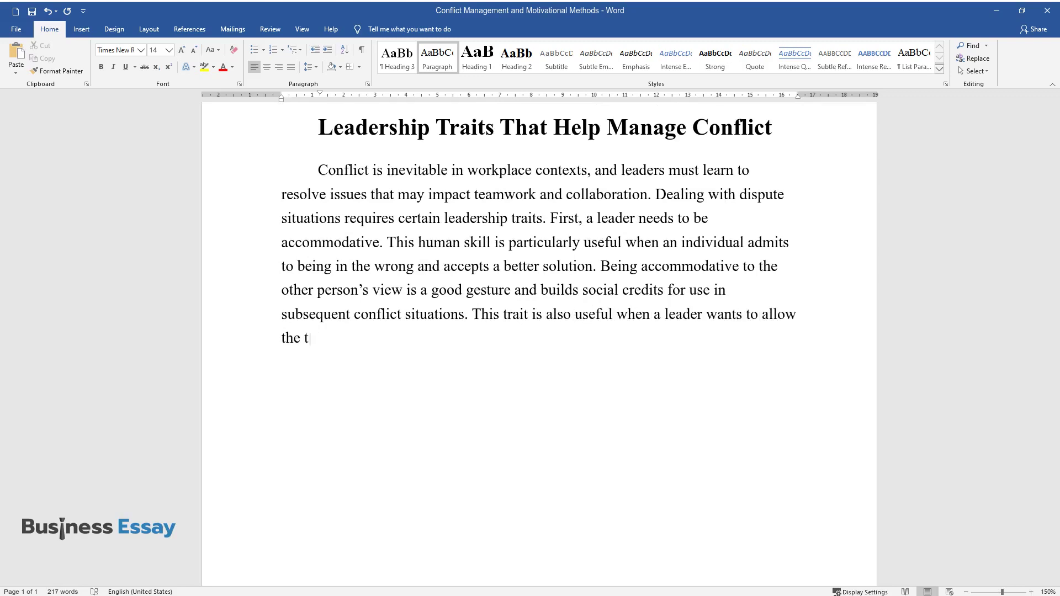
pyautogui.write('dividual')
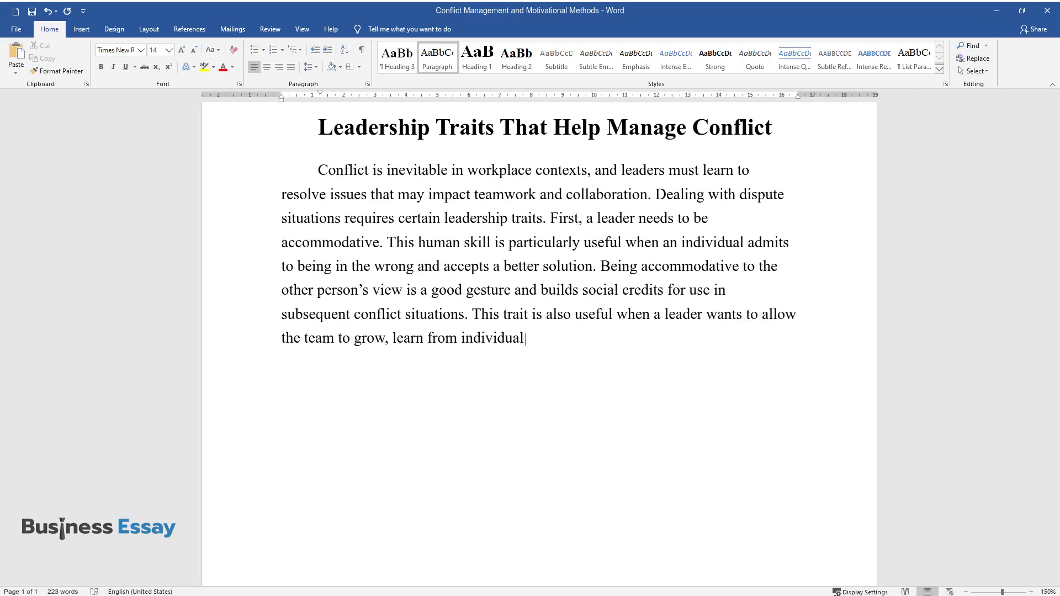
pyautogui.write(' mistakes, and establish harmonio')
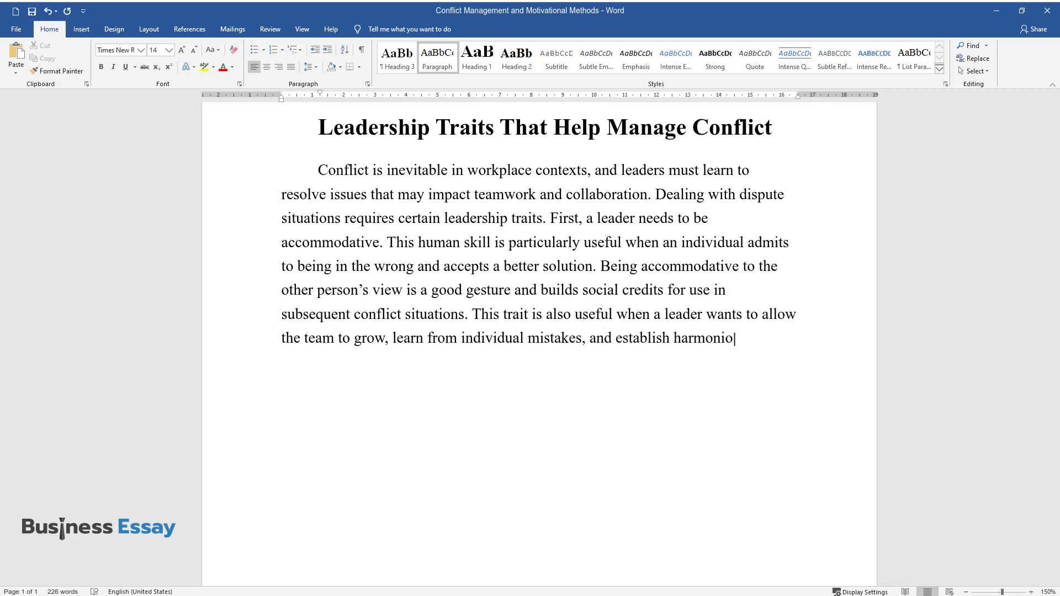
pyautogui.write('us working relationships.')
pyautogui.press('Return')
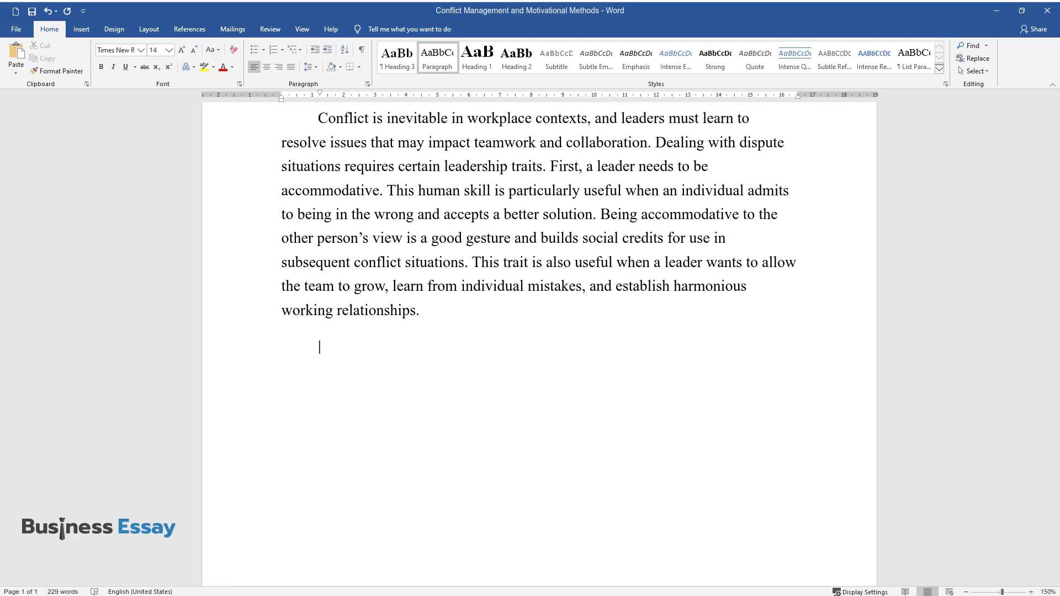
# Write the active-listening paragraph, then add Heading 2 'Strategies to Improve Communication in the Workplace'
pyautogui.write('Second, active l')
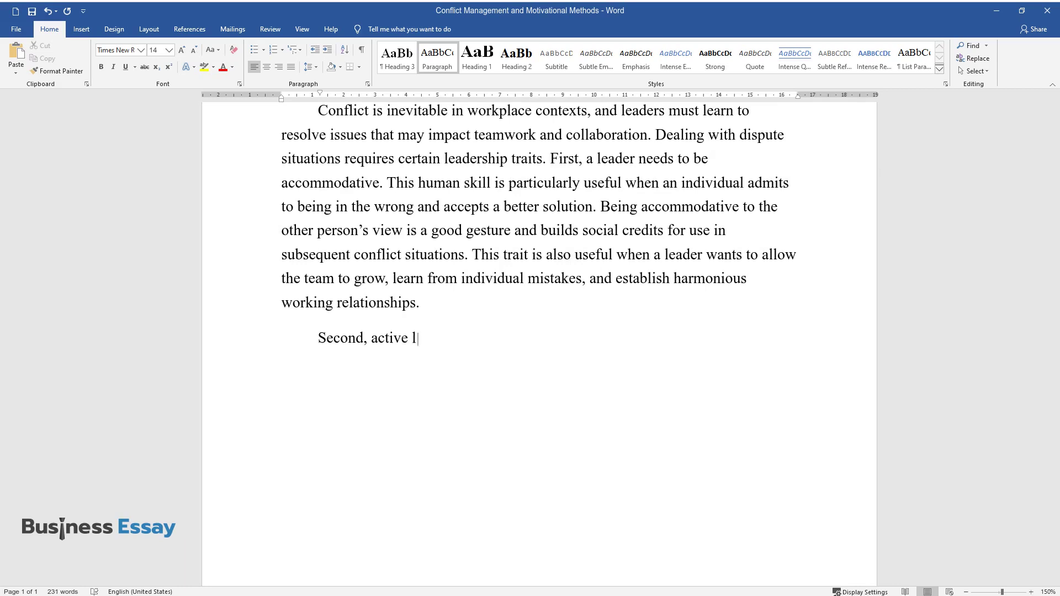
pyautogui.write('istening is an essential human skill for resolving workplace conflicts. Thr')
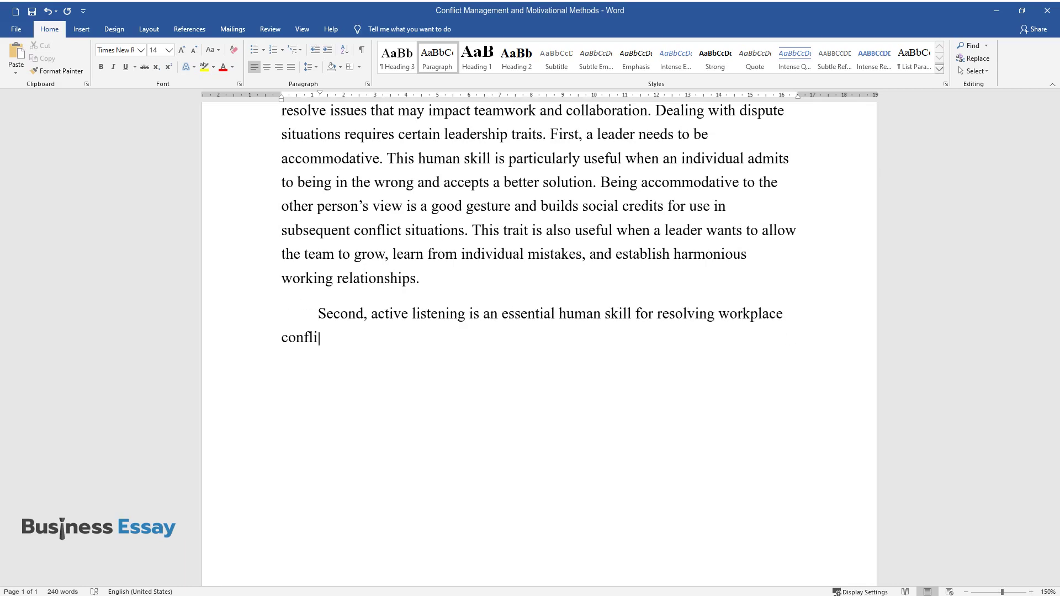
pyautogui.write('ough constructive feedbac')
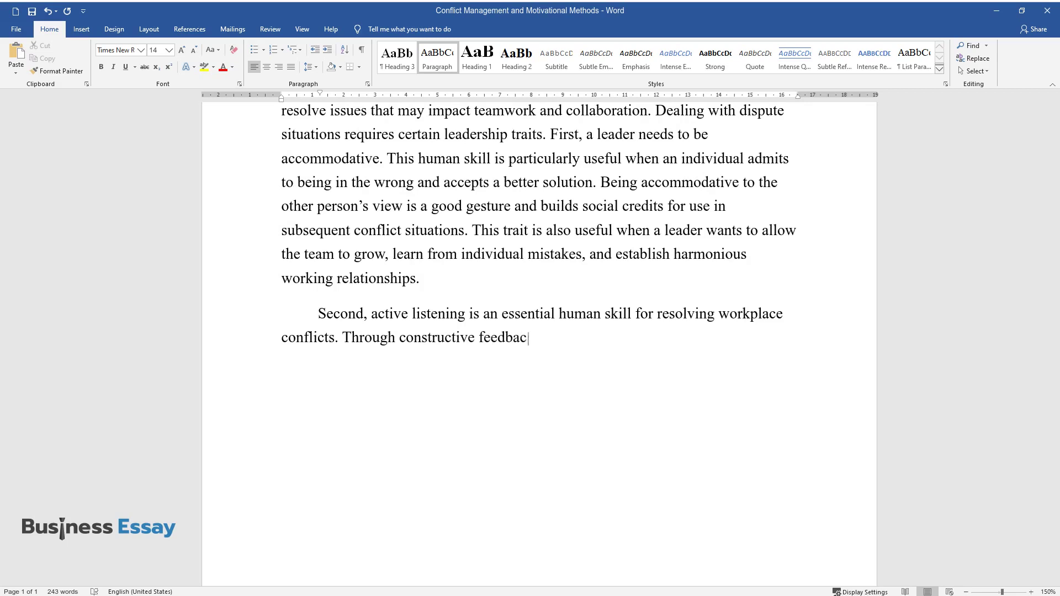
pyautogui.write('k and nonverbal cues such as eye contact, an understanding of the o')
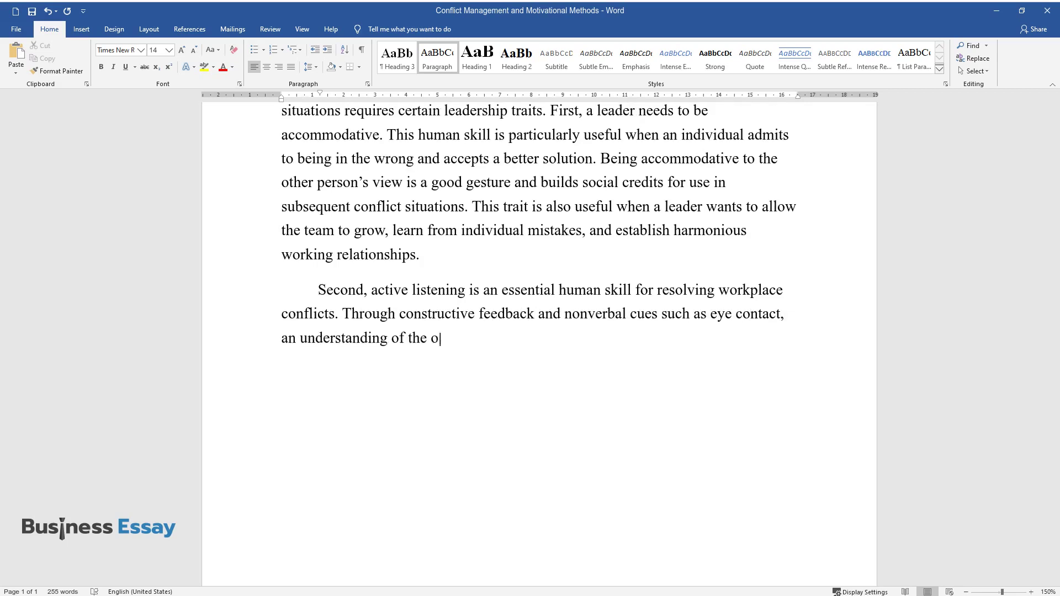
pyautogui.write('ther party is demonstrated, formi')
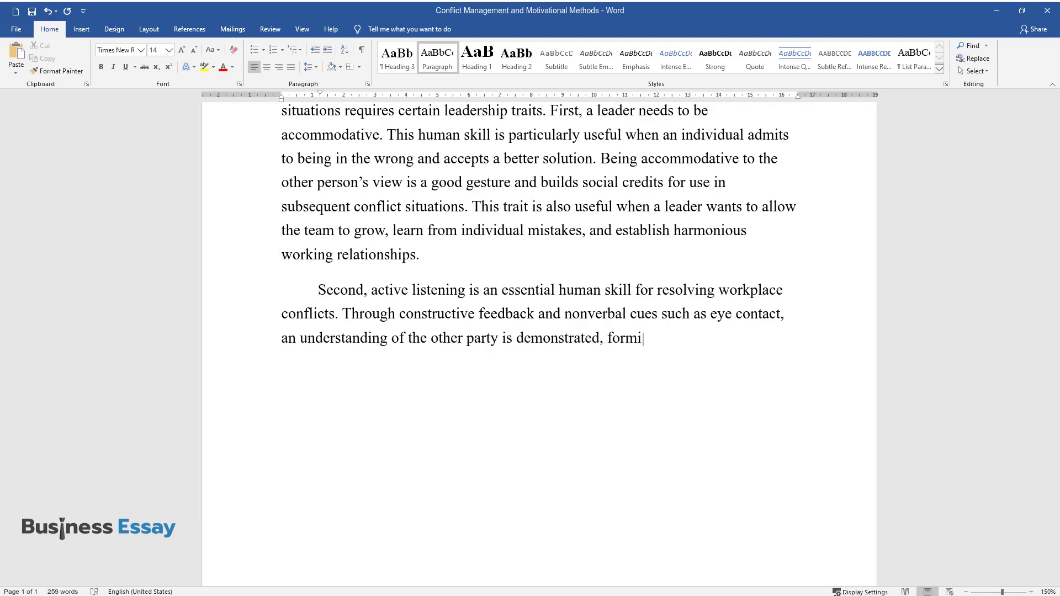
pyautogui.write('ng a foundation fo')
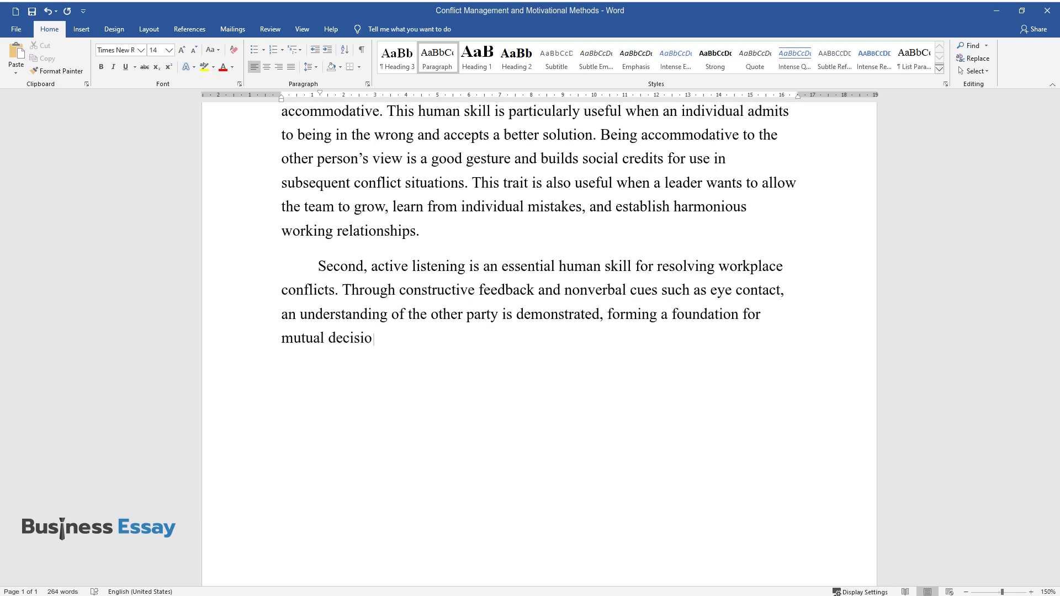
pyautogui.write('r mutual decisions and conflict resolution. An active listener has effective oral ')
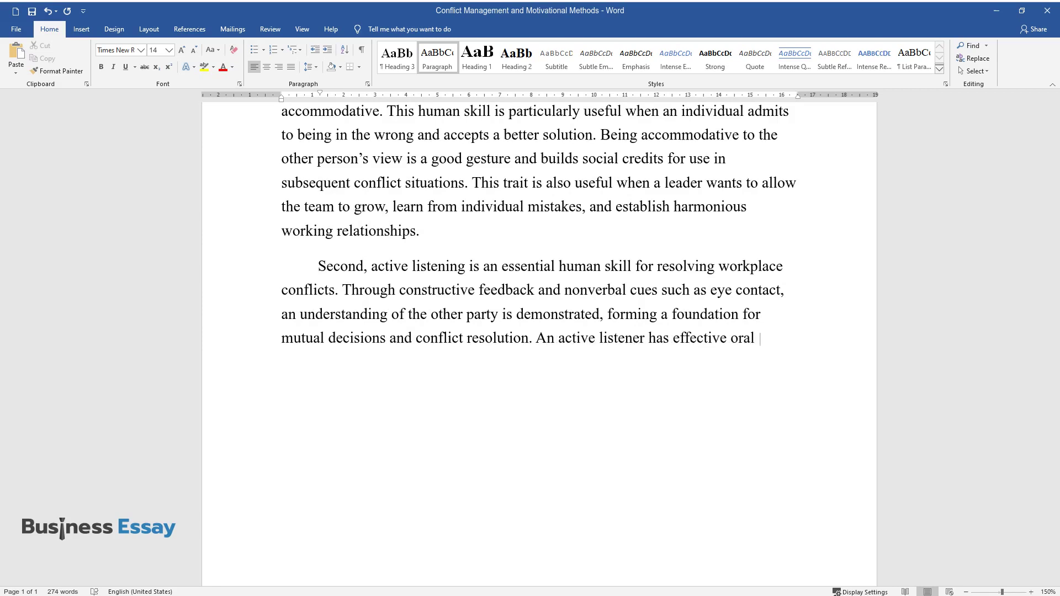
pyautogui.write('interpersonal communication skill')
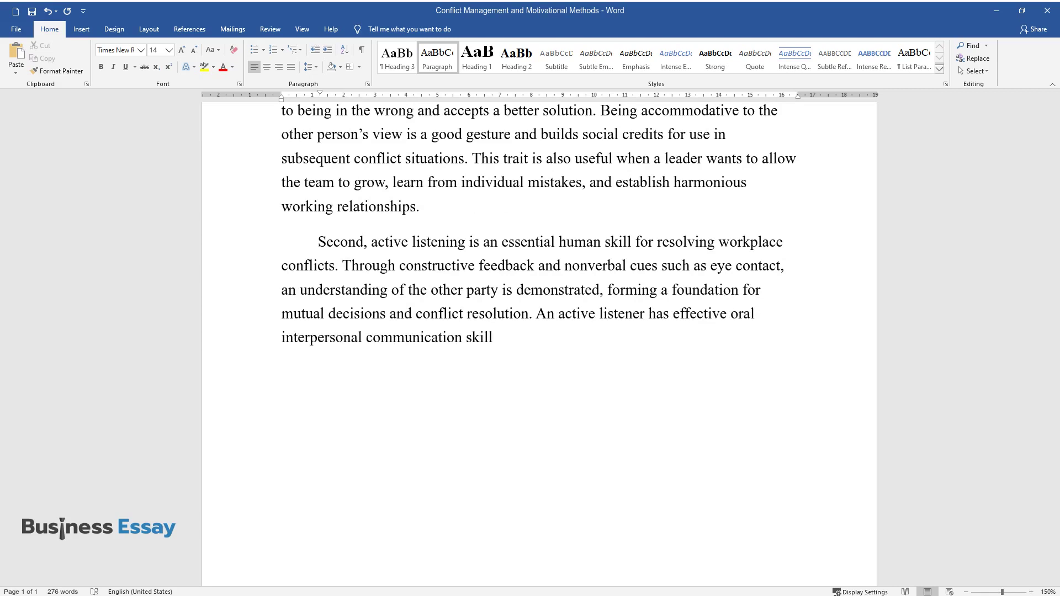
pyautogui.write('s. He or she is concise and clear in his statements and works with ')
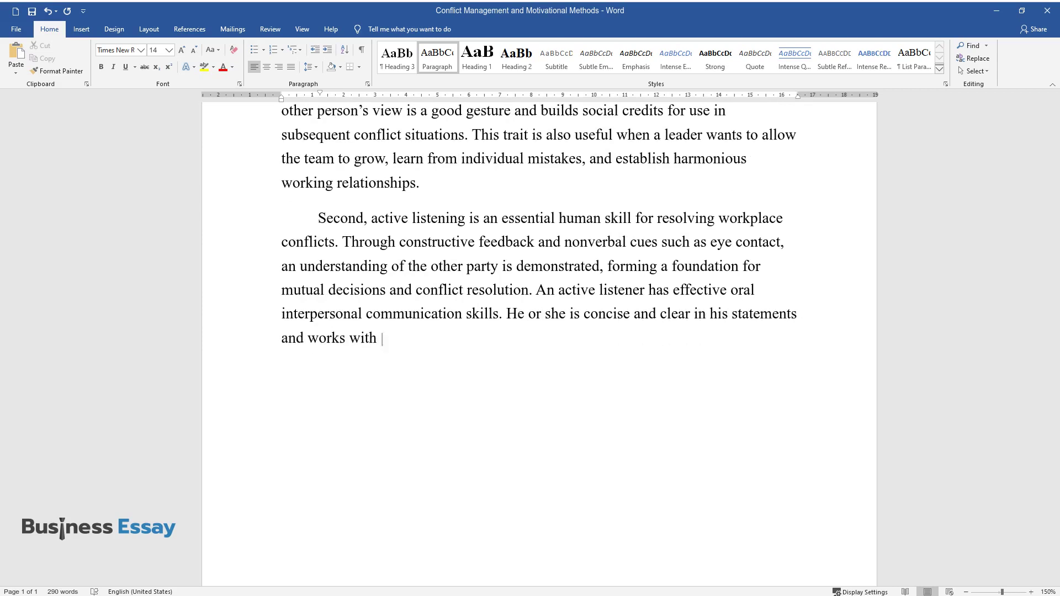
pyautogui.write('the other party to understand his or her views. Third, neutrality i')
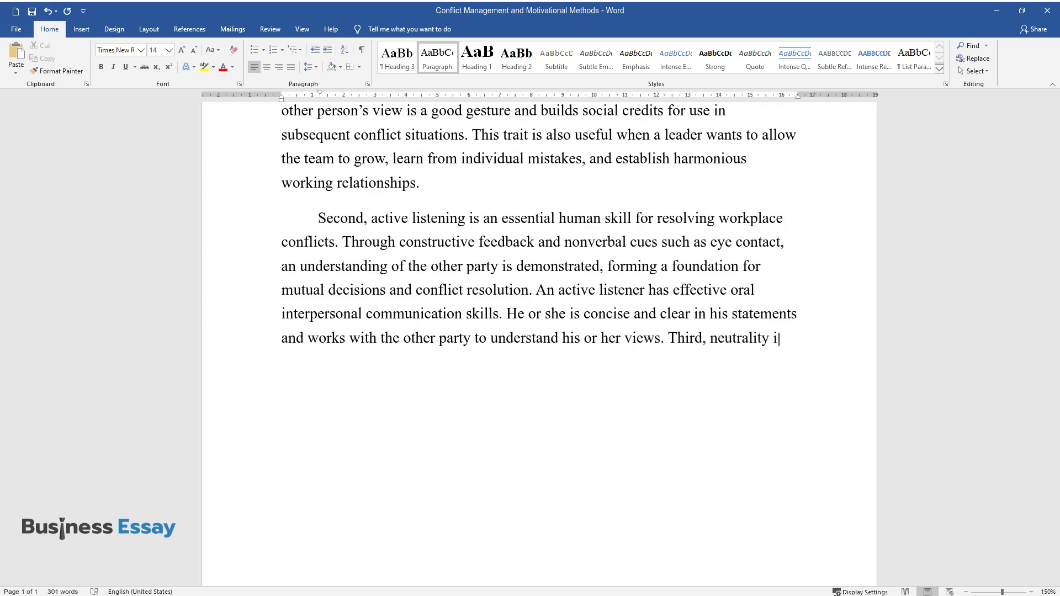
pyautogui.write('s essential in conflict situations. The leader mus')
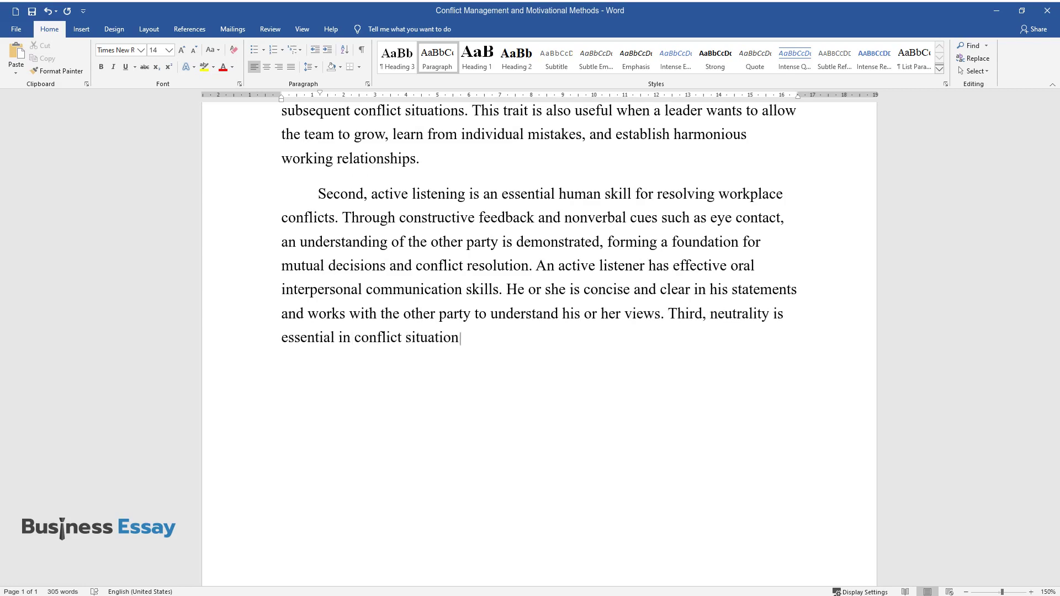
pyautogui.write('t not appear to')
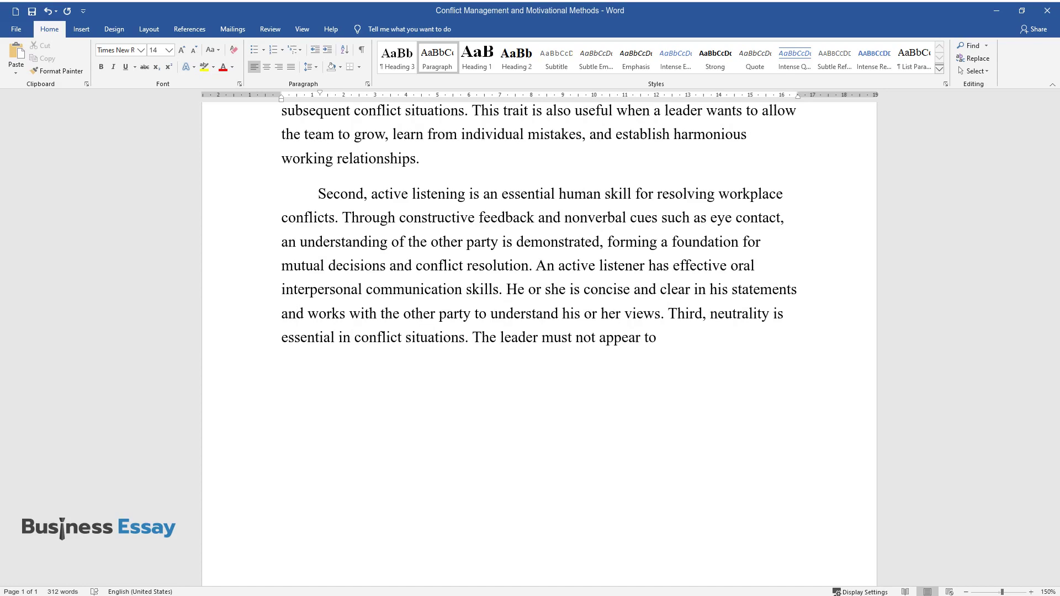
pyautogui.write(' be partial or vouching for specifi')
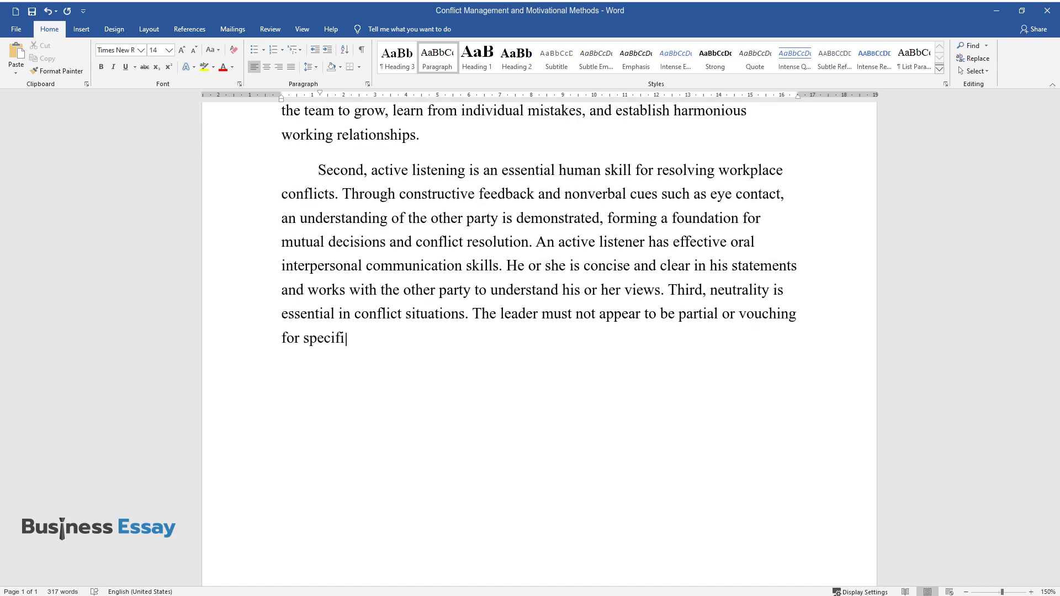
pyautogui.write('c interests.')
pyautogui.press('Return')
pyautogui.hotkey('ctrl', 'alt', '2')
pyautogui.press('Tab')
pyautogui.write('Str')
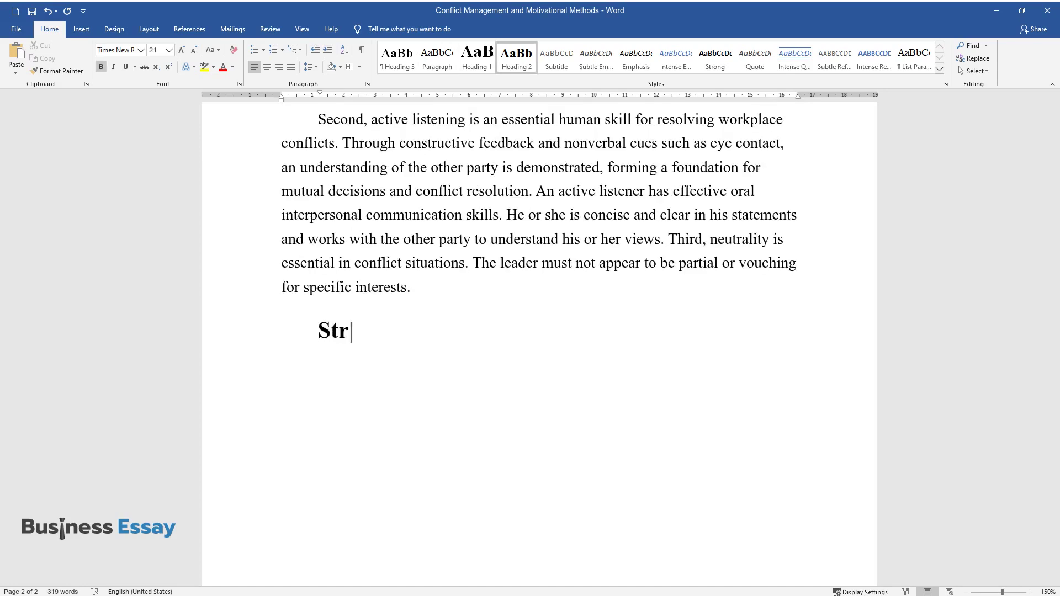
pyautogui.write('ategies to Improve Communication in the Workplace')
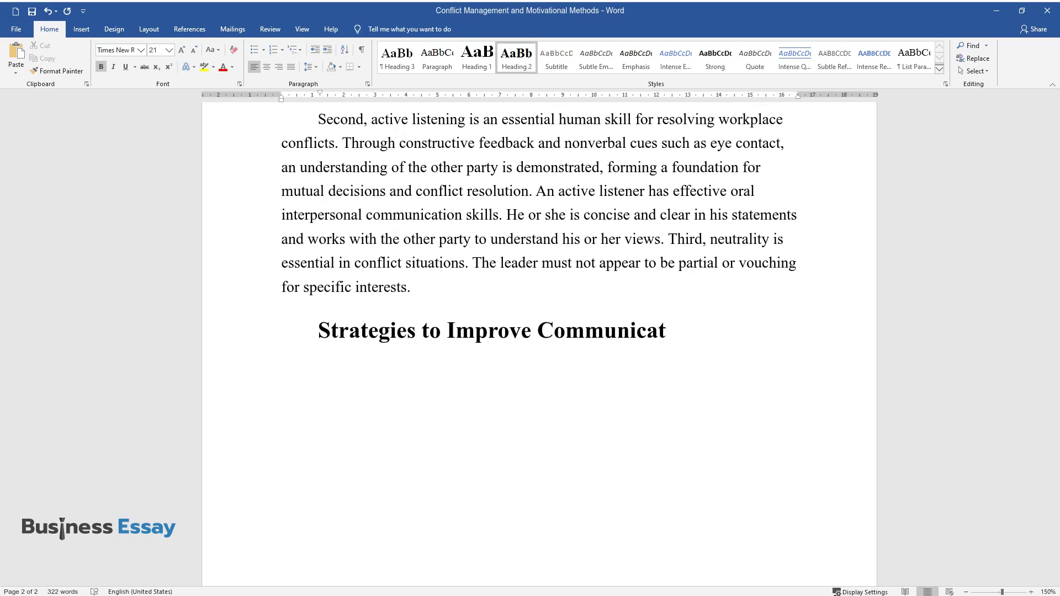
pyautogui.press('Return')
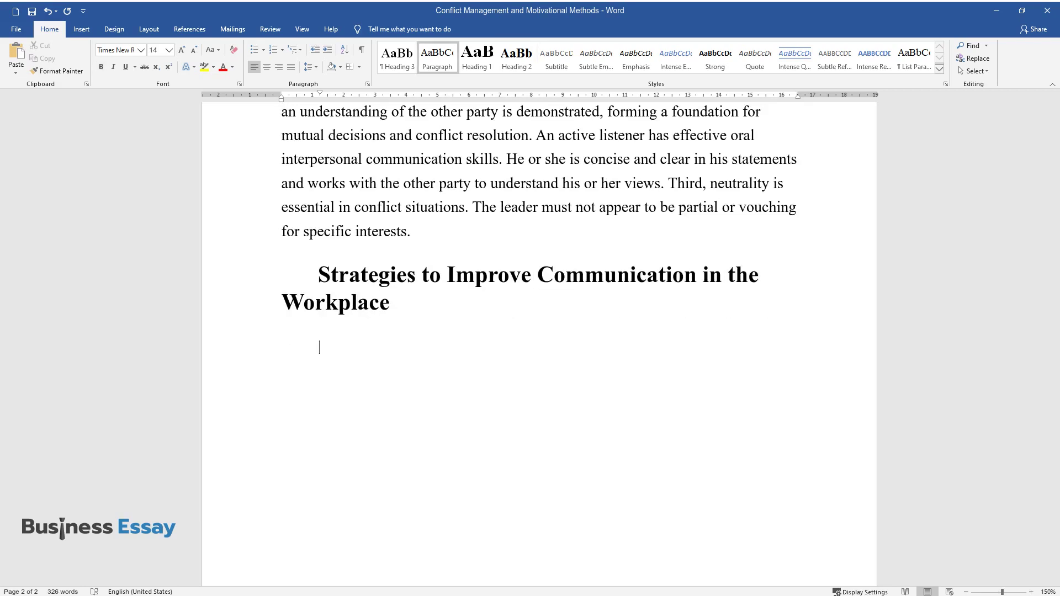
# Type the paragraph 'Effective workplace communication is essential to an organization…', covering Zappos employee training
pyautogui.write('Effective workpl')
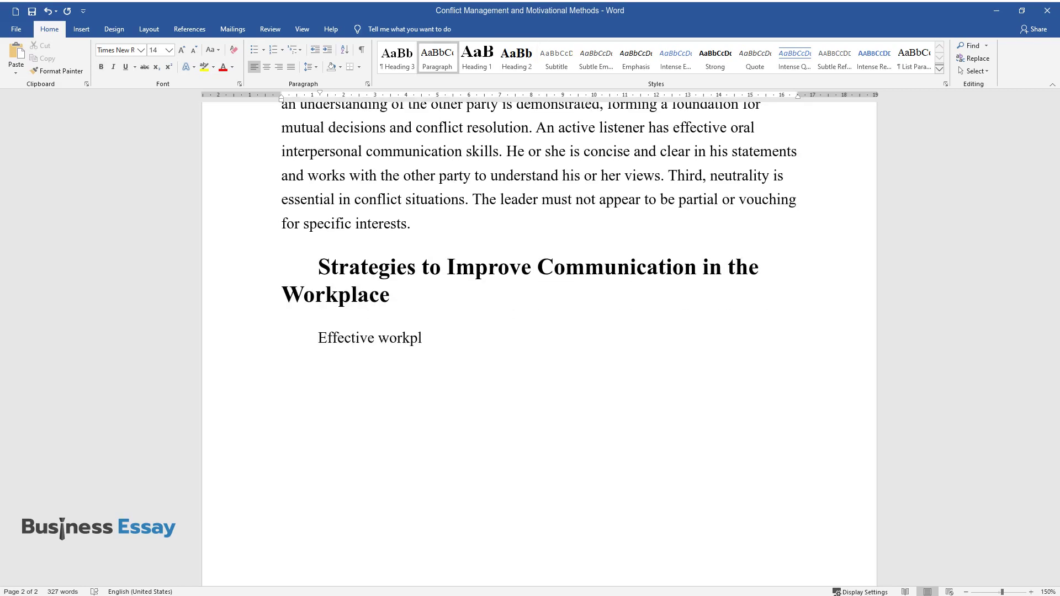
pyautogui.write('ace communication is essential to ')
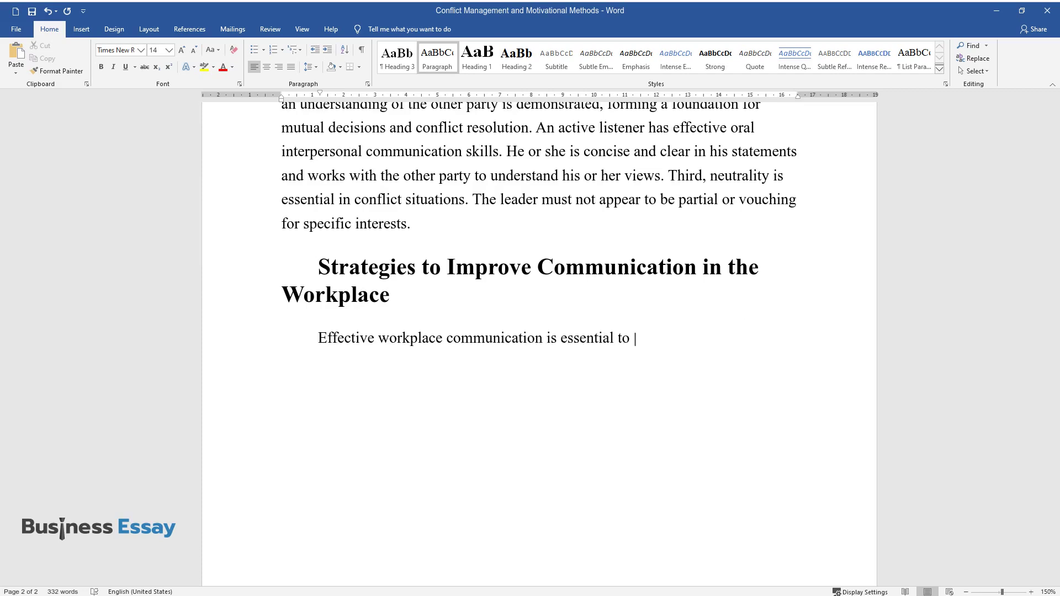
pyautogui.write('an organization. Training Zappos e')
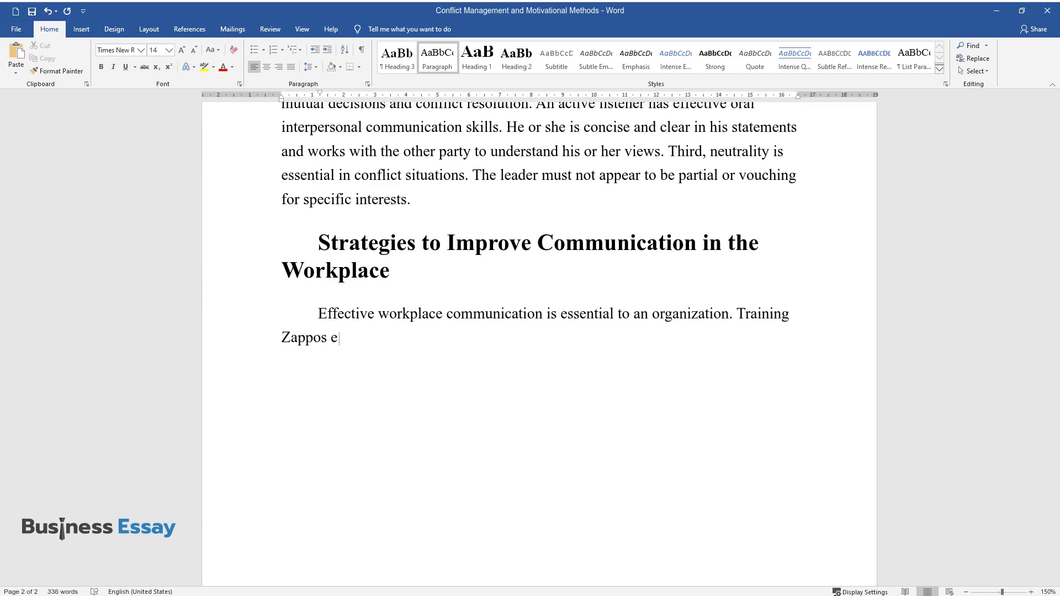
pyautogui.write('mployees in this area will empowe')
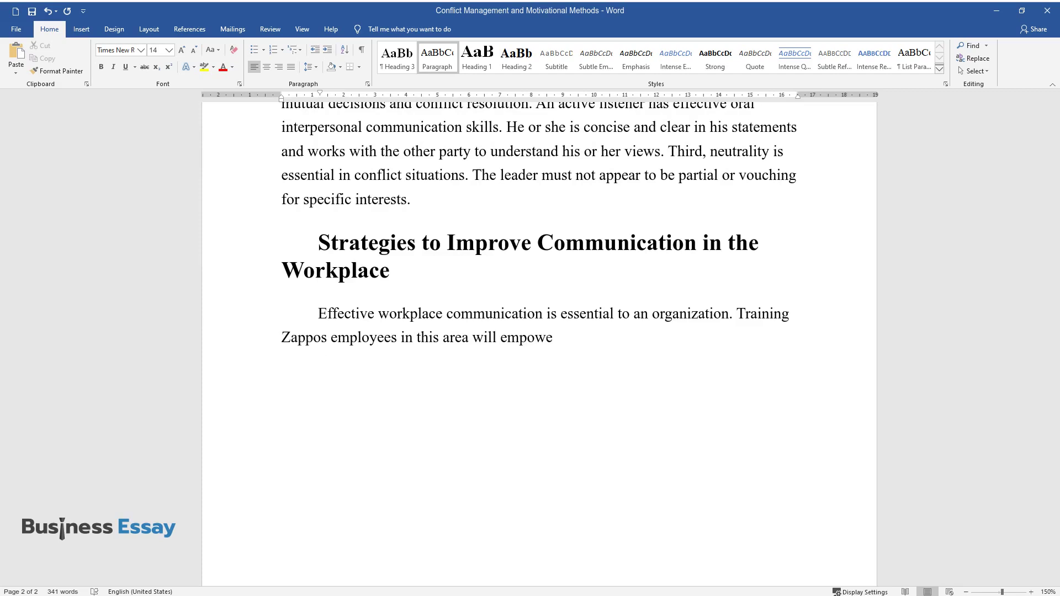
pyautogui.write('r them to be productive and effic')
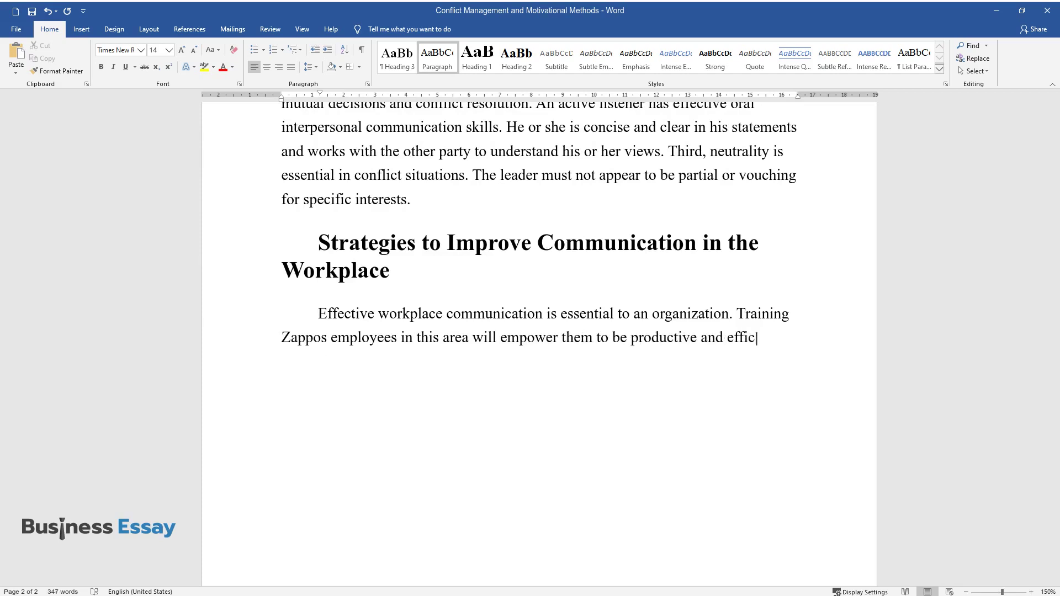
pyautogui.write('ient. Various approaches can be used to improve communication. The first strategy that leaders can use to communicate effectively in ')
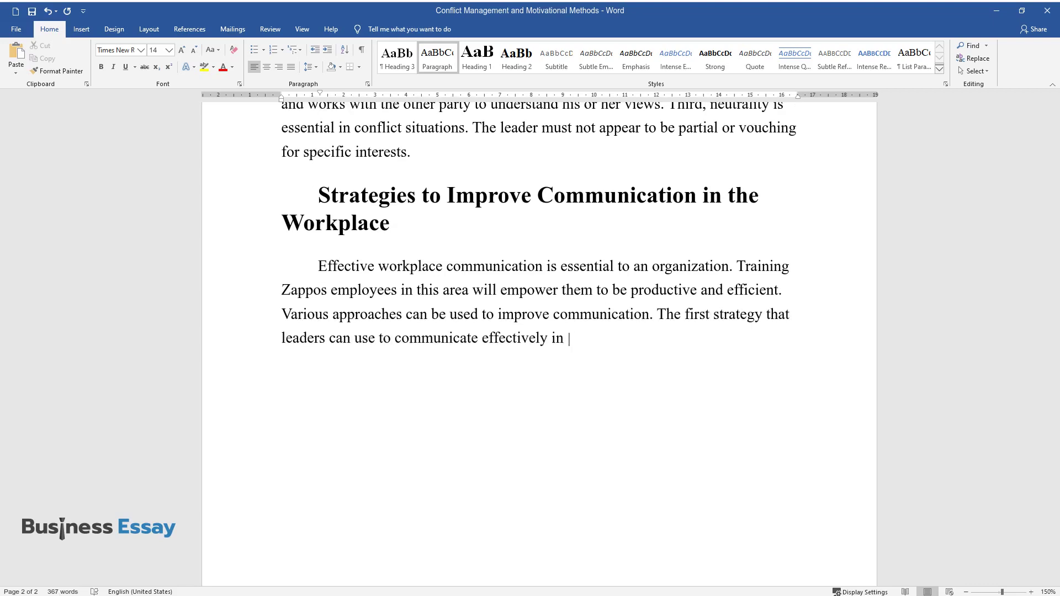
pyautogui.write('the workplace is clarifying ideas')
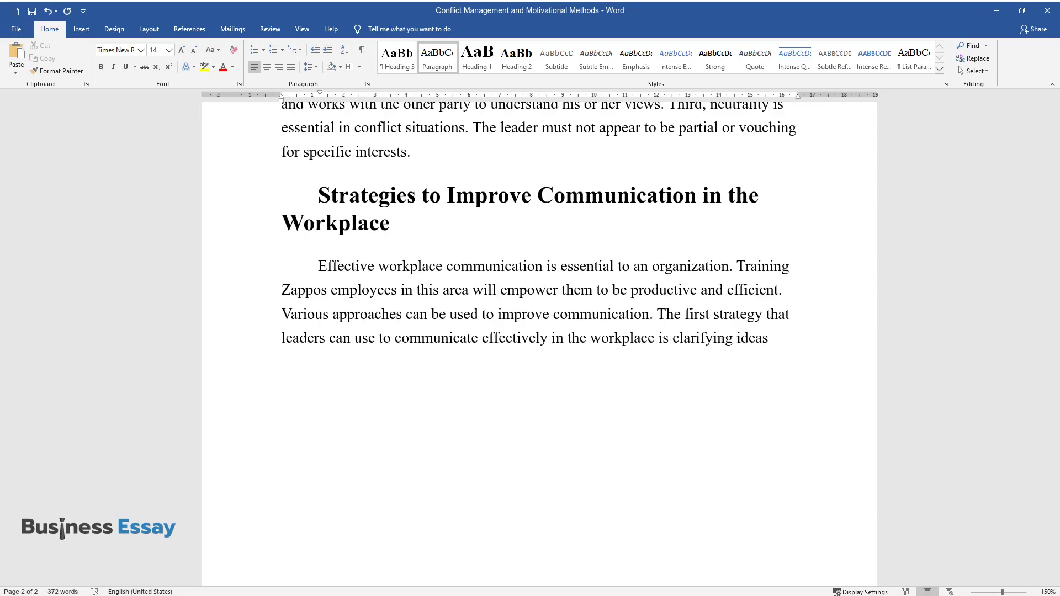
pyautogui.write(' before passing them on. The key m')
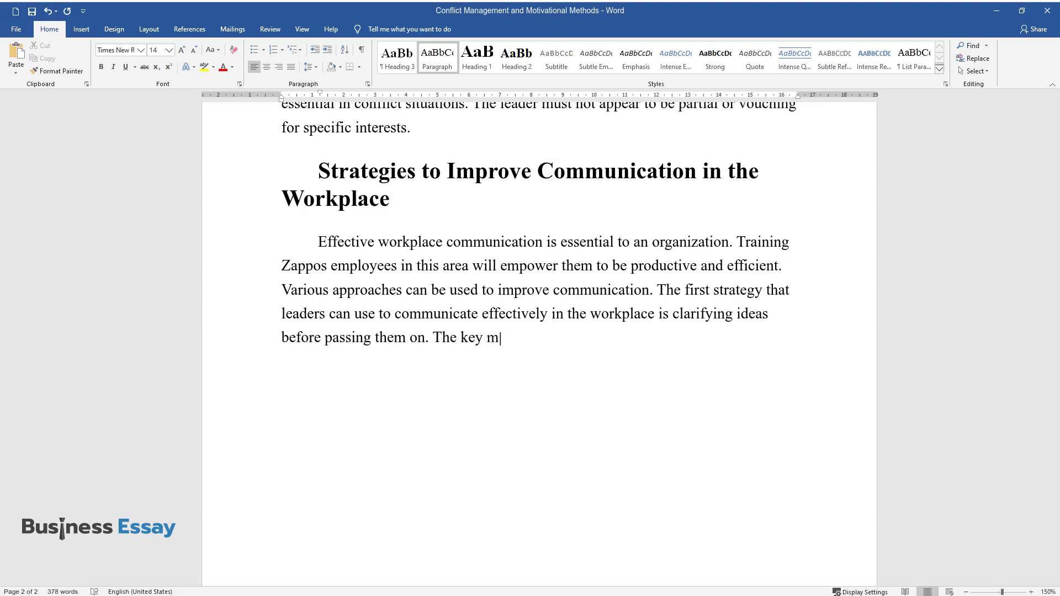
pyautogui.write('essage must reflect the attitudes')
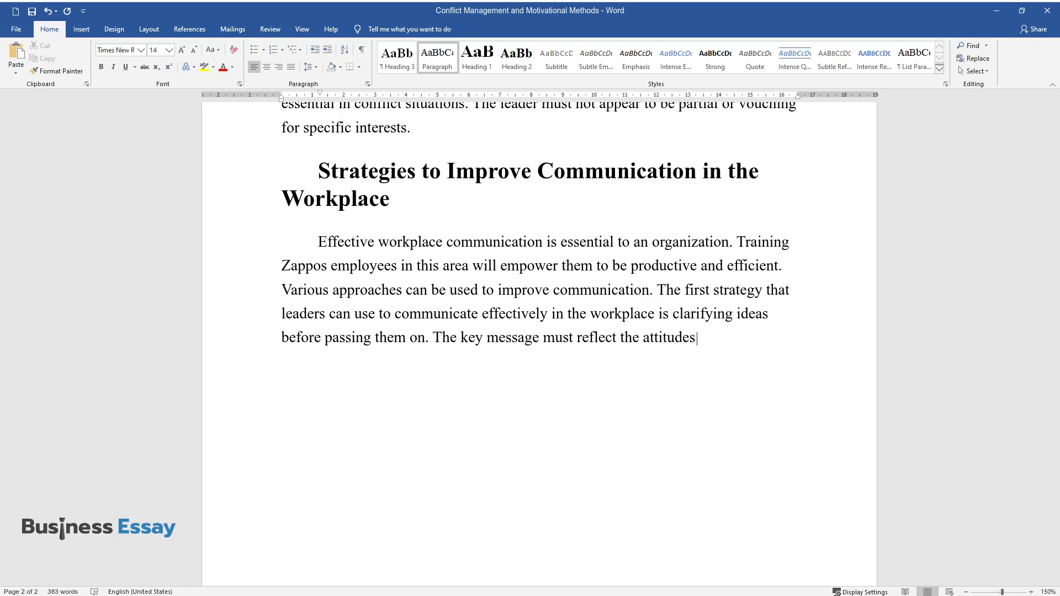
pyautogui.write(' and needs of the communication r')
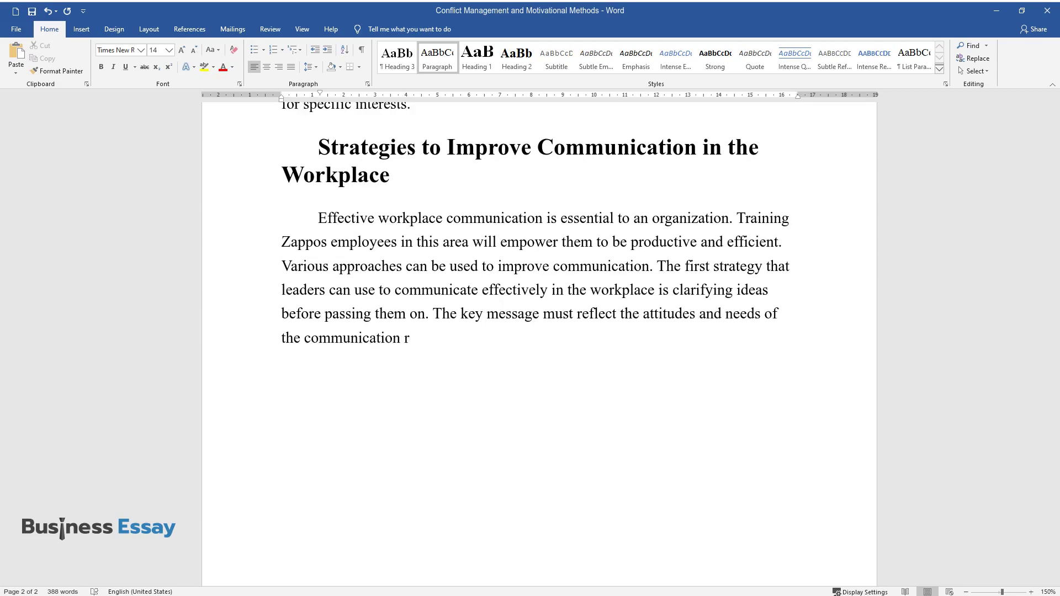
pyautogui.write('ecipients and implementers. Theref')
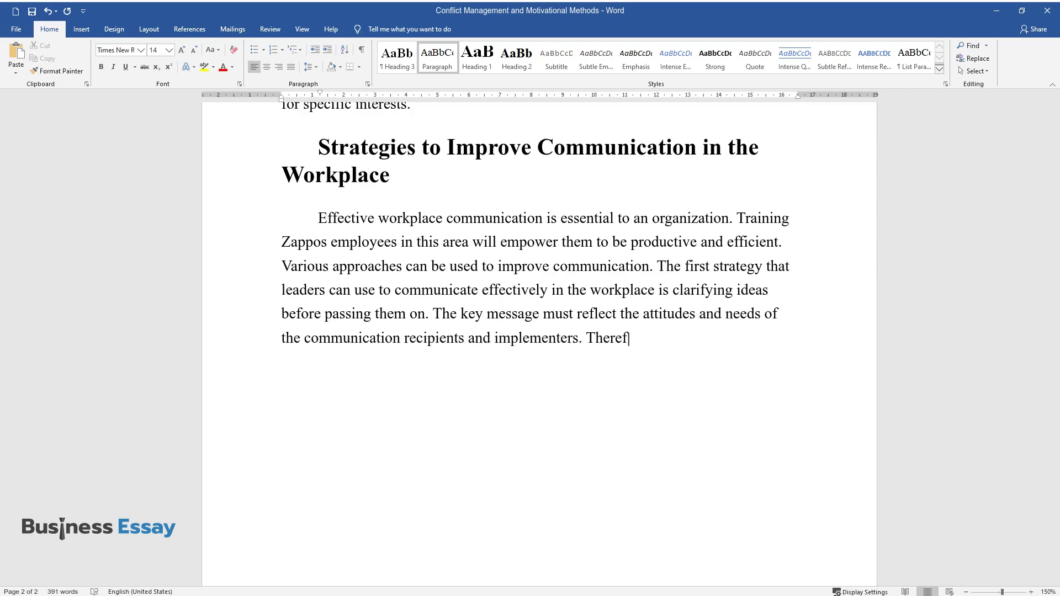
pyautogui.write('e more easily und')
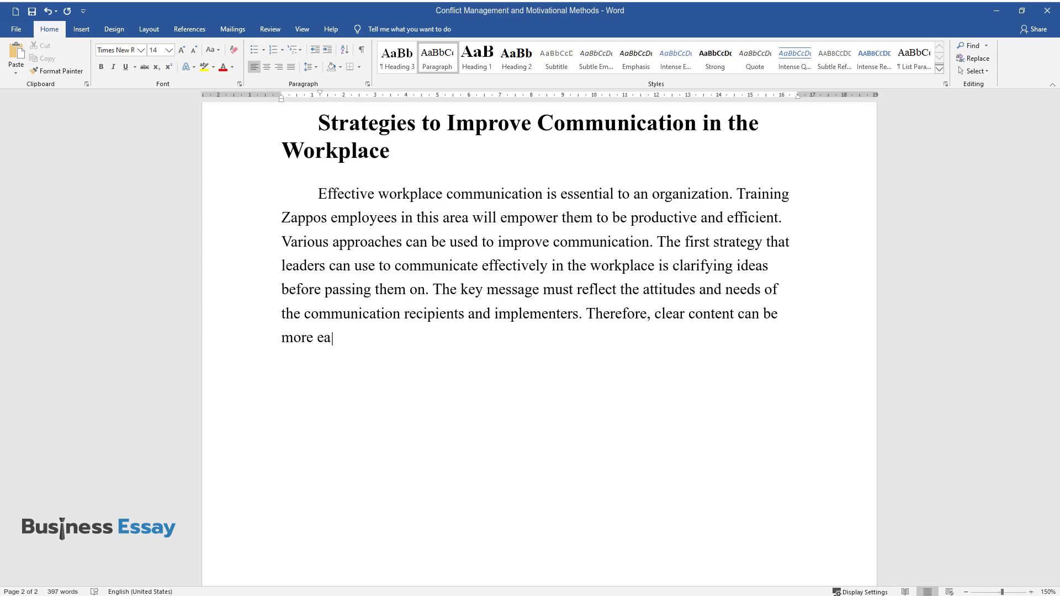
pyautogui.write('erstood than complex, ambi')
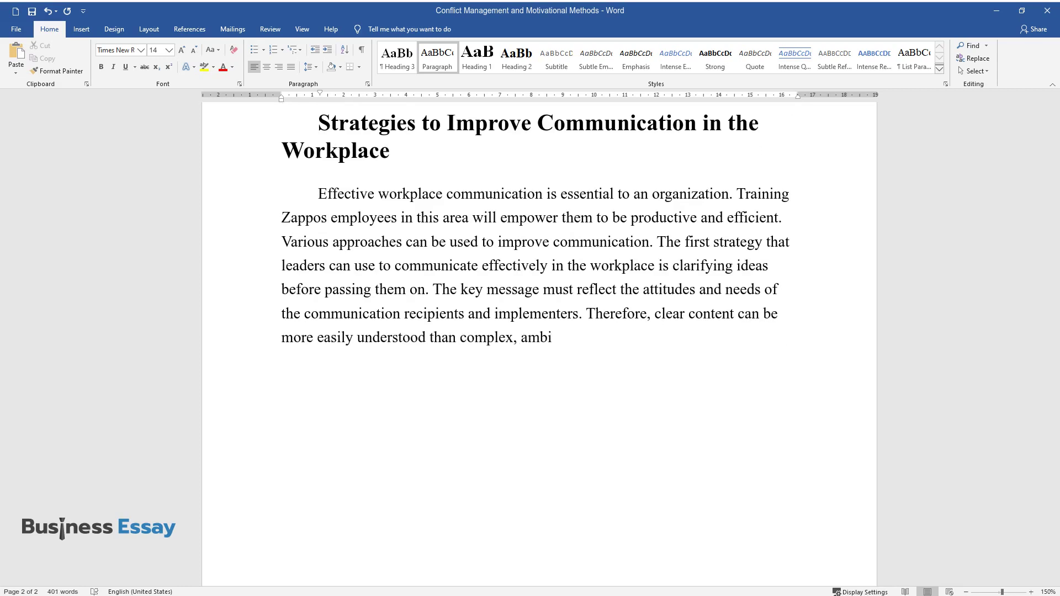
pyautogui.write('guous memos. The second strategy ')
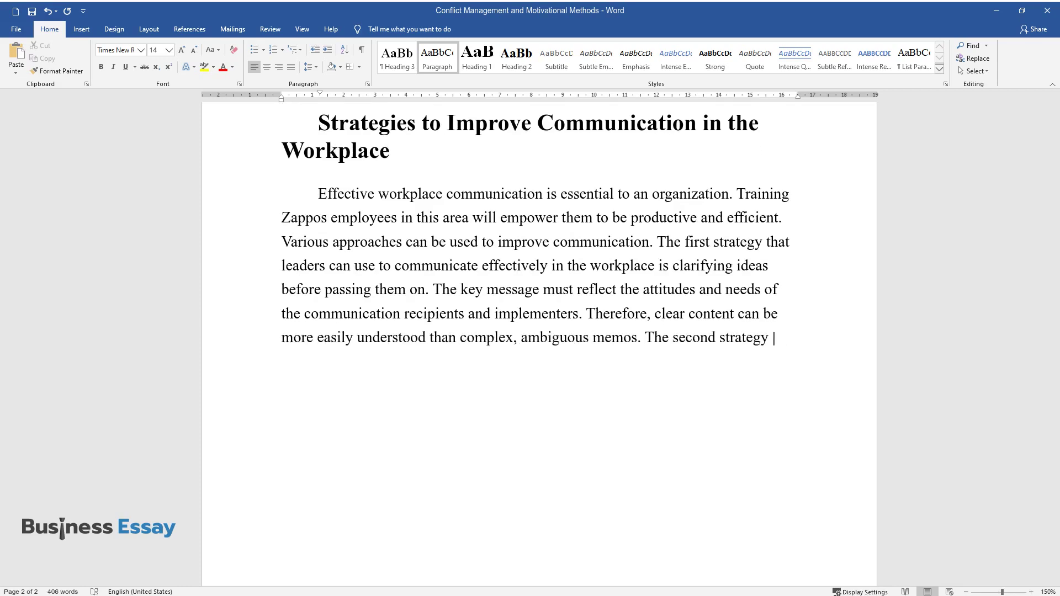
pyautogui.write('is reviewing the purpose of each ')
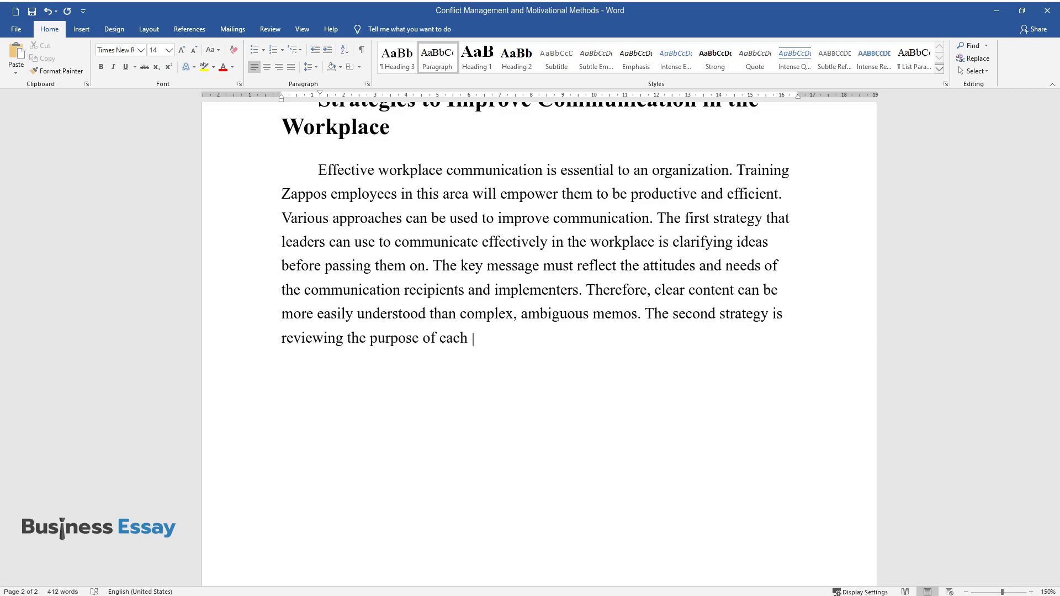
pyautogui.write('communication to align it with the intended objectives. According t')
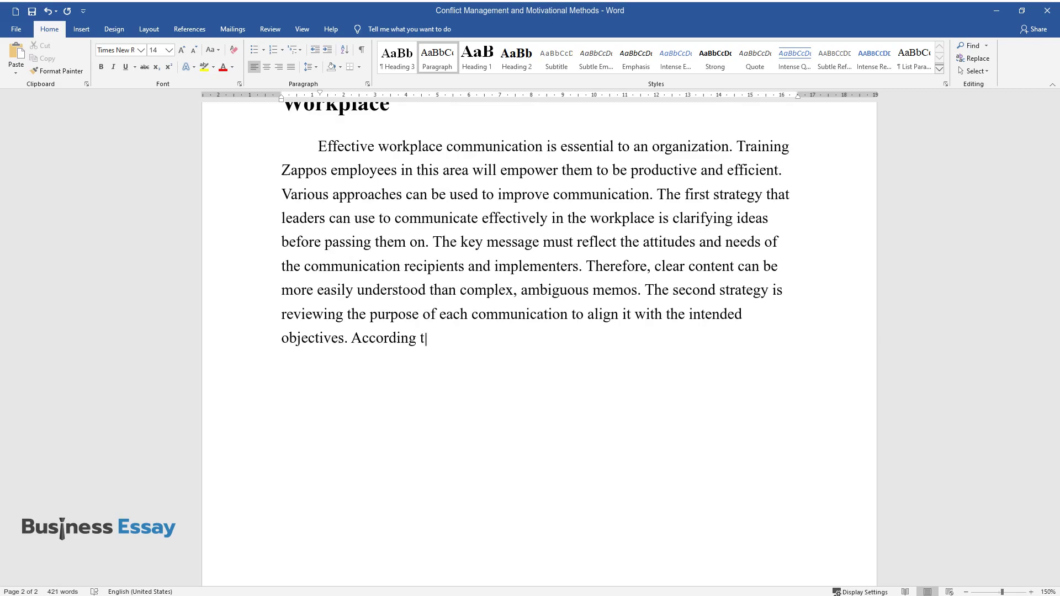
pyautogui.write('o Kramer and Bisel, a message may ')
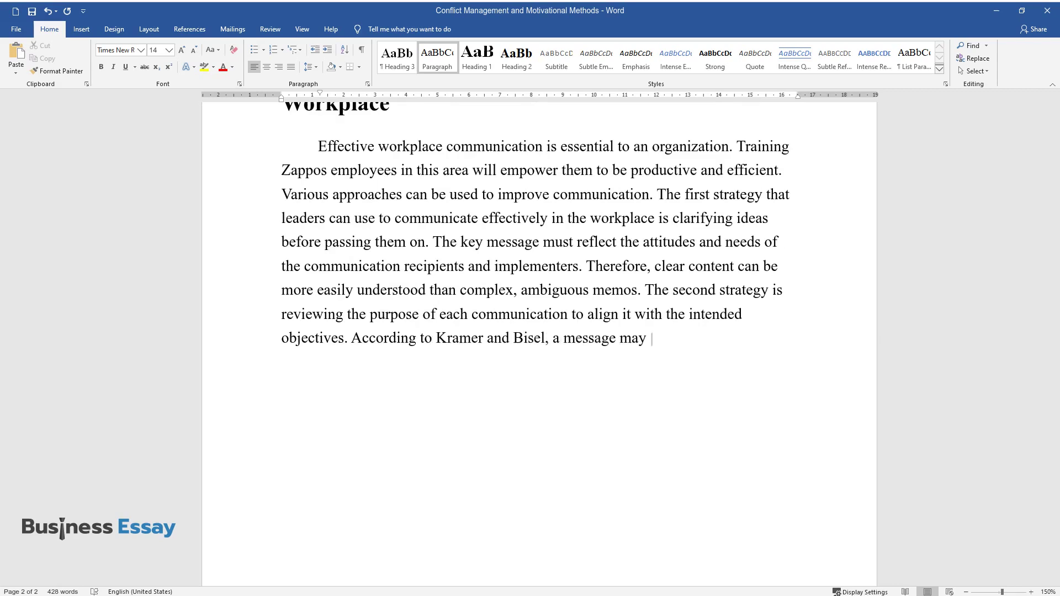
pyautogui.write('aim to “provide information, initiate action, and alter the recipient’s attitudes”. Therefore, lead')
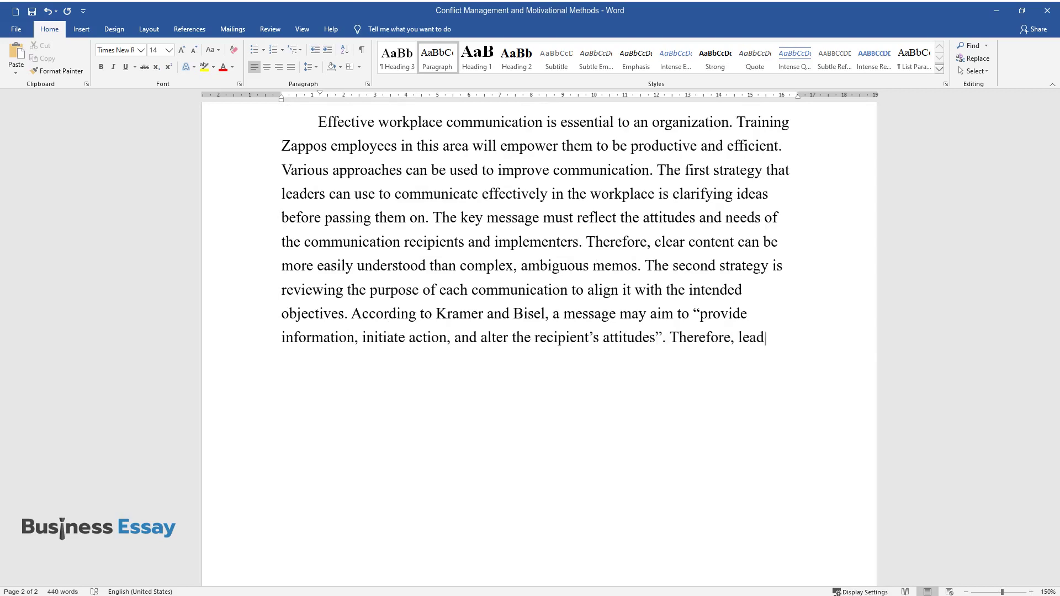
pyautogui.write('ers must adapt their language and tone to the specific objective.')
# Add the third-strategy paragraph, then the heading 'Methods for Motivating Employees and Improving Employee Behavior'
pyautogui.press('Return')
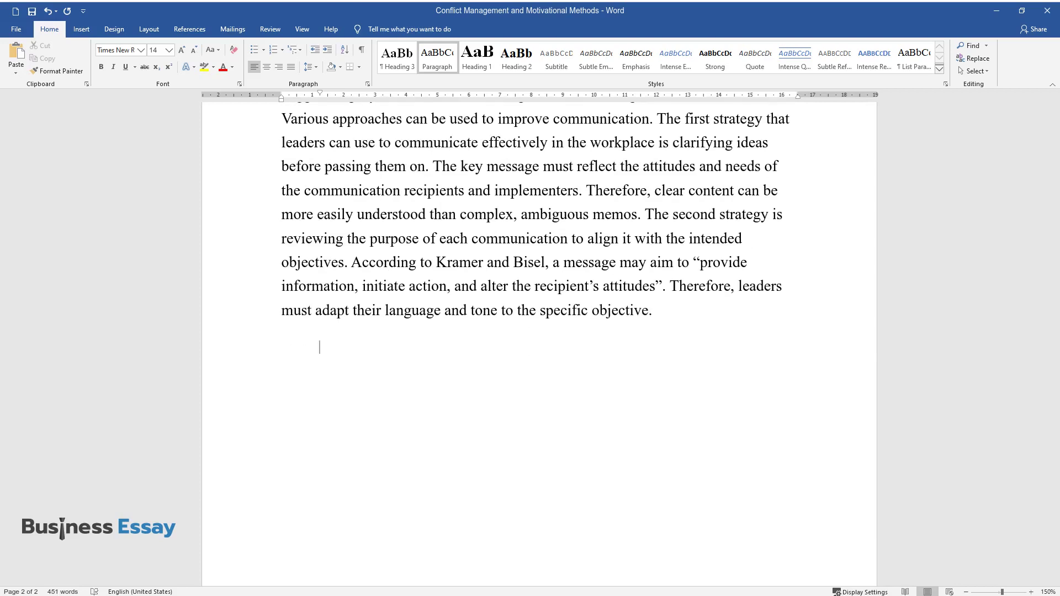
pyautogui.write('The third')
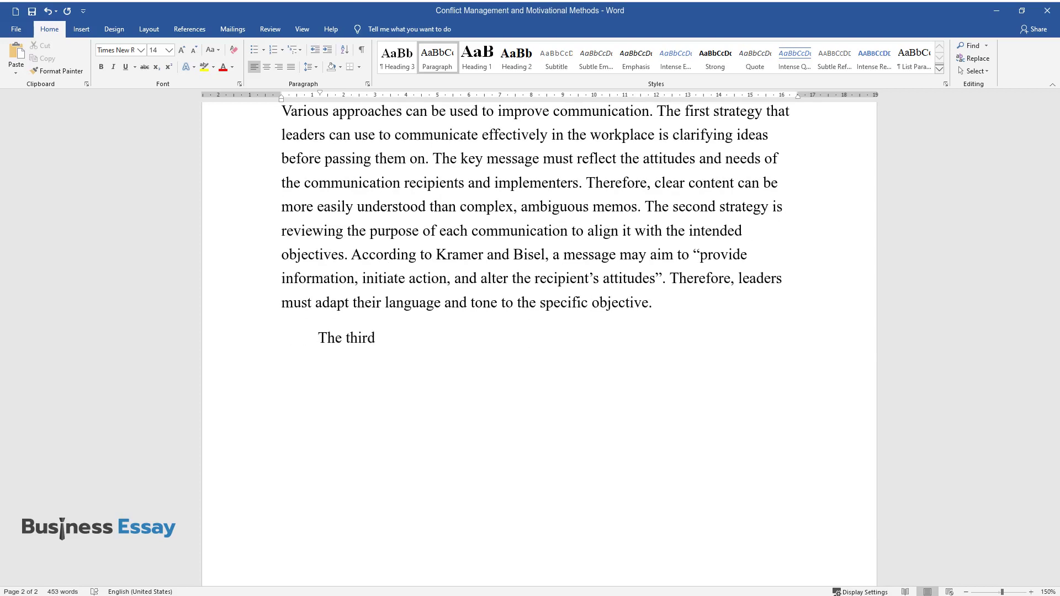
pyautogui.write(' strategy is being considerate of ')
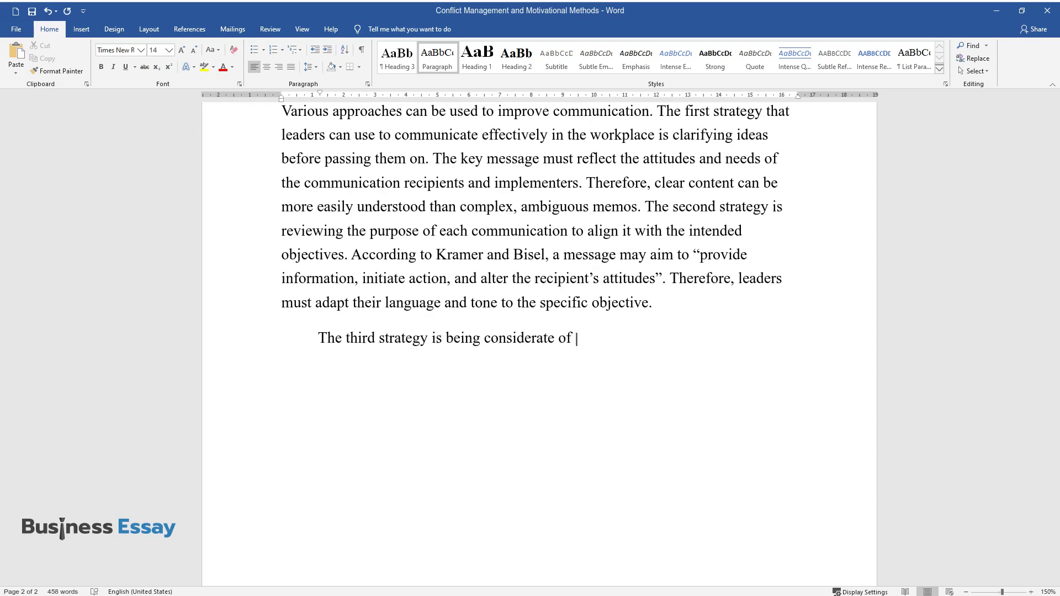
pyautogui.write('the communication context.')
pyautogui.write('A key strategy is conforming the')
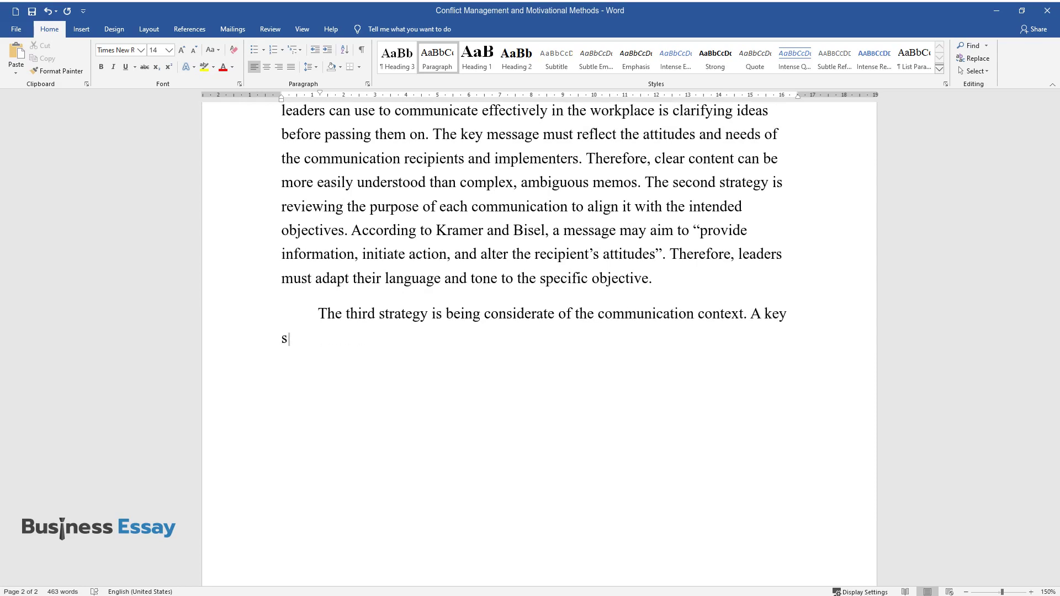
pyautogui.write(' message to the expectations of the employ')
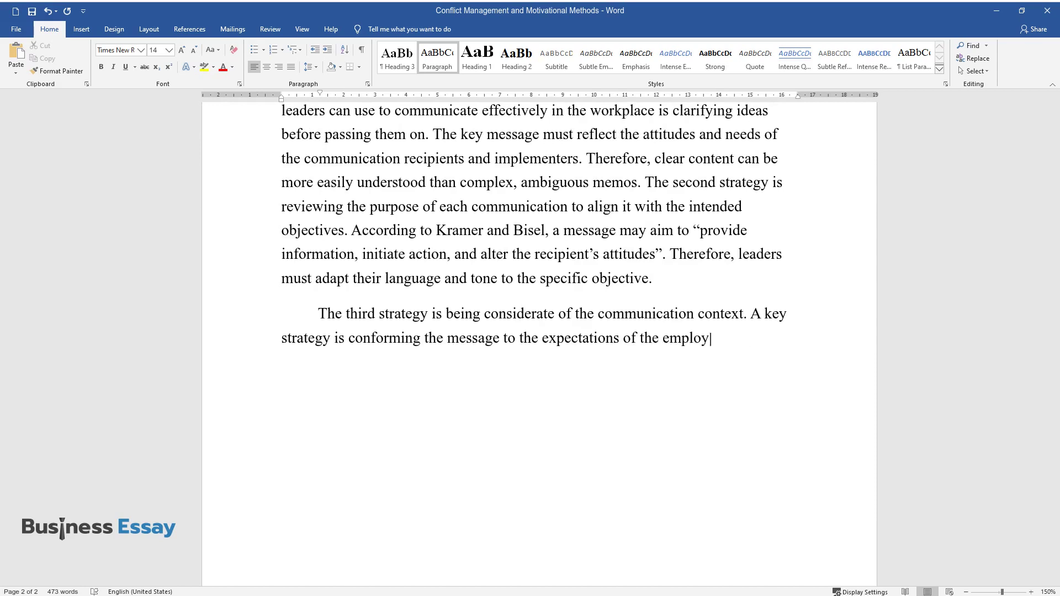
pyautogui.write('ees. Addressing anticipated proble')
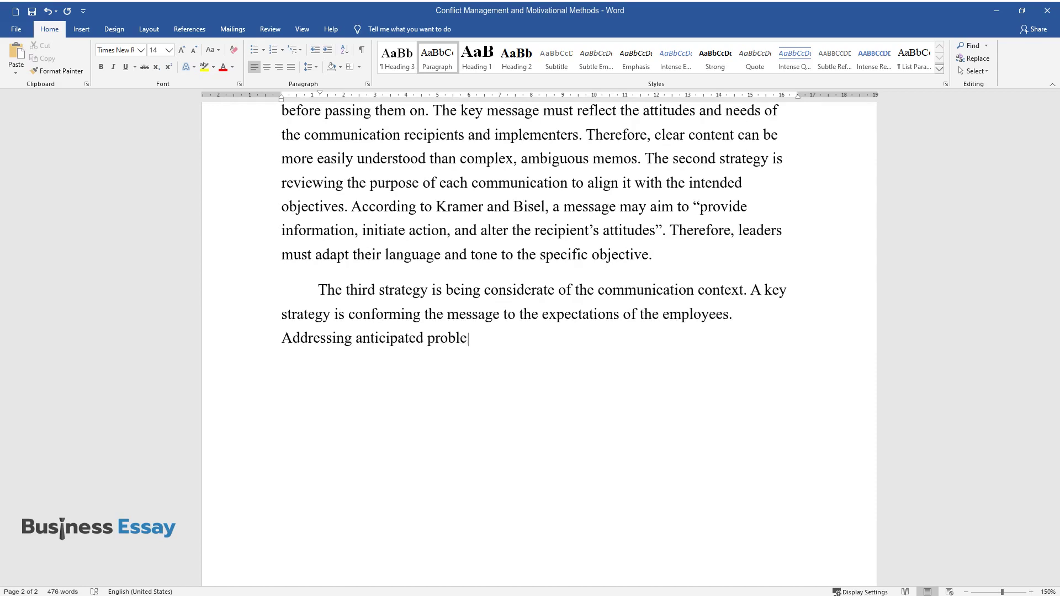
pyautogui.write('ms or long-standing concerns will i')
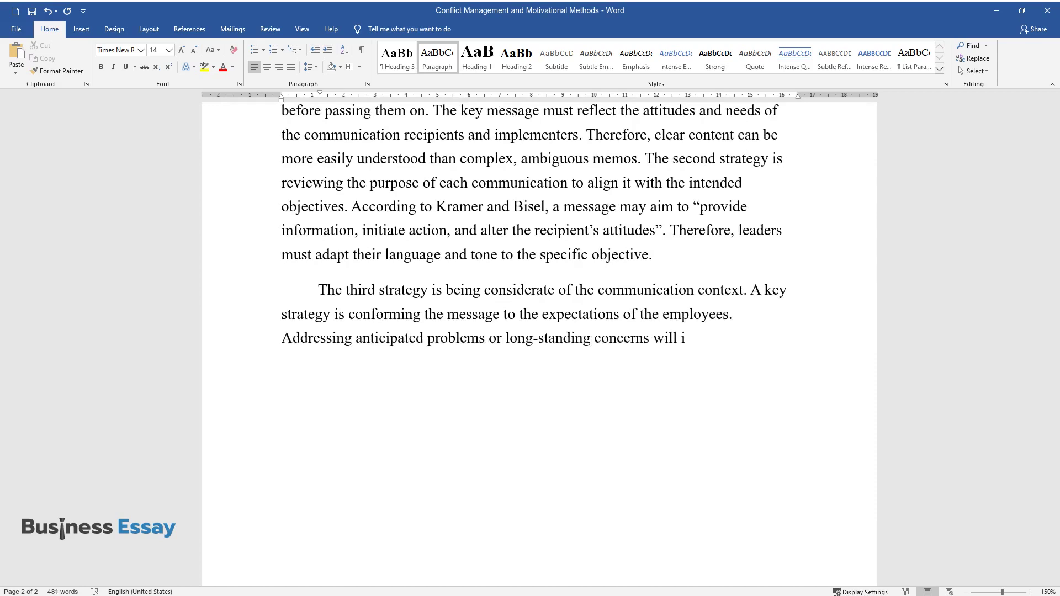
pyautogui.write('mprove the effectiveness of a communique.')
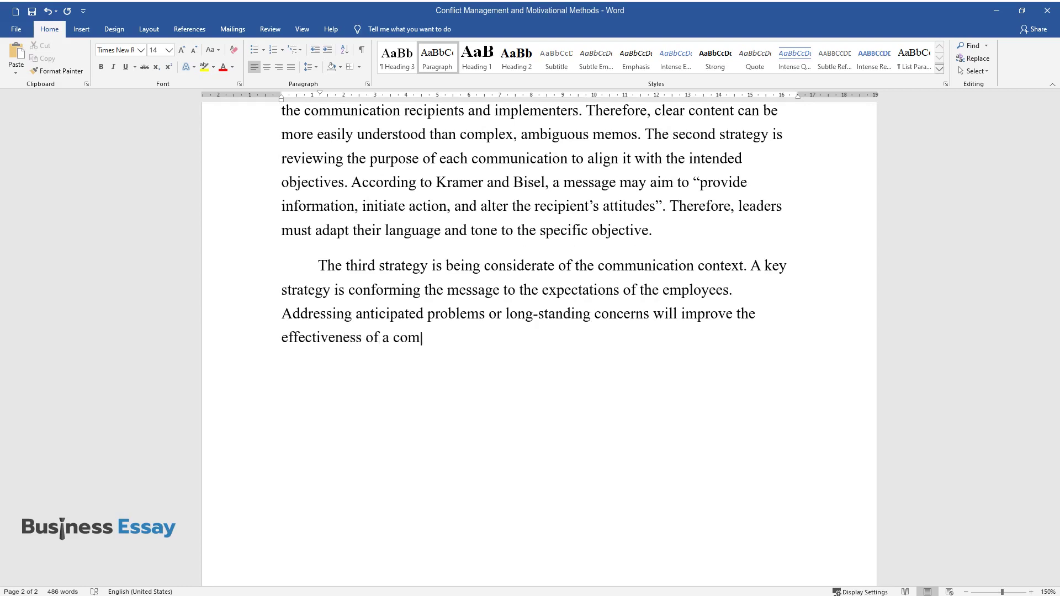
pyautogui.write(' A fourth approach is cons')
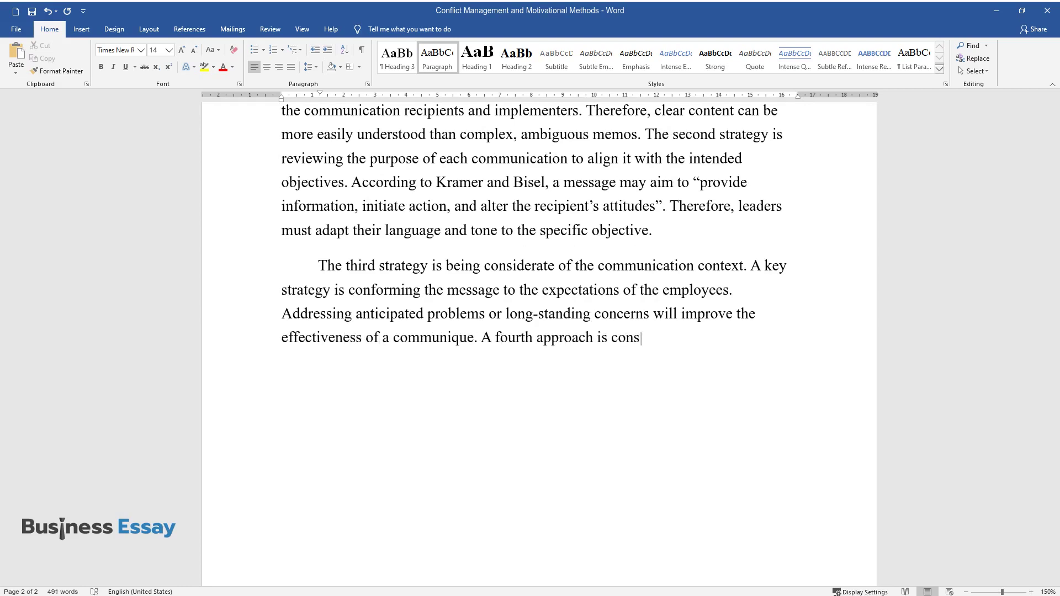
pyautogui.write('ulting key employees. This inclusive appro')
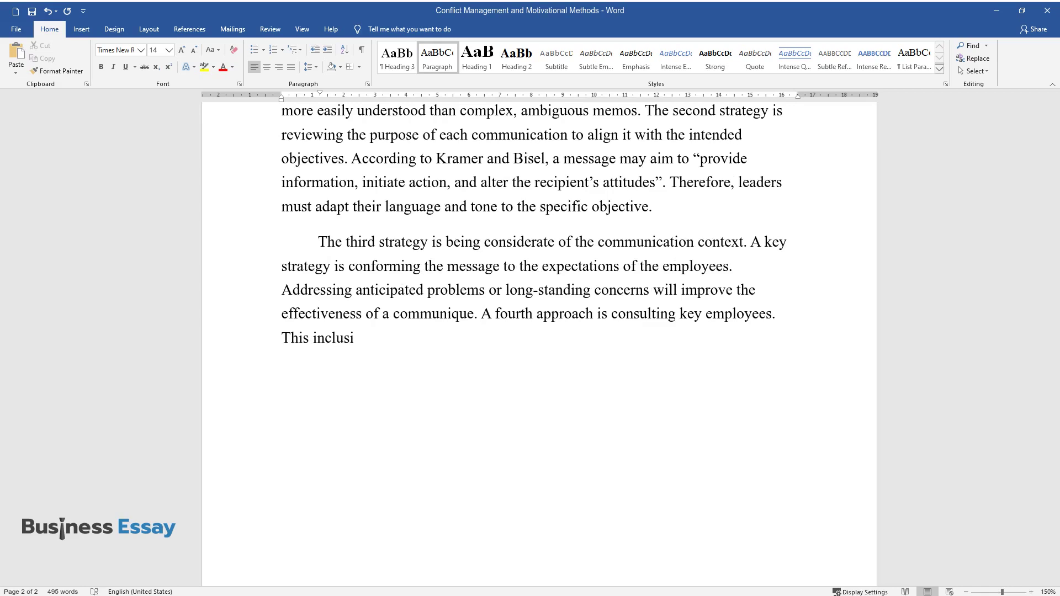
pyautogui.write('ach will ensure that the ')
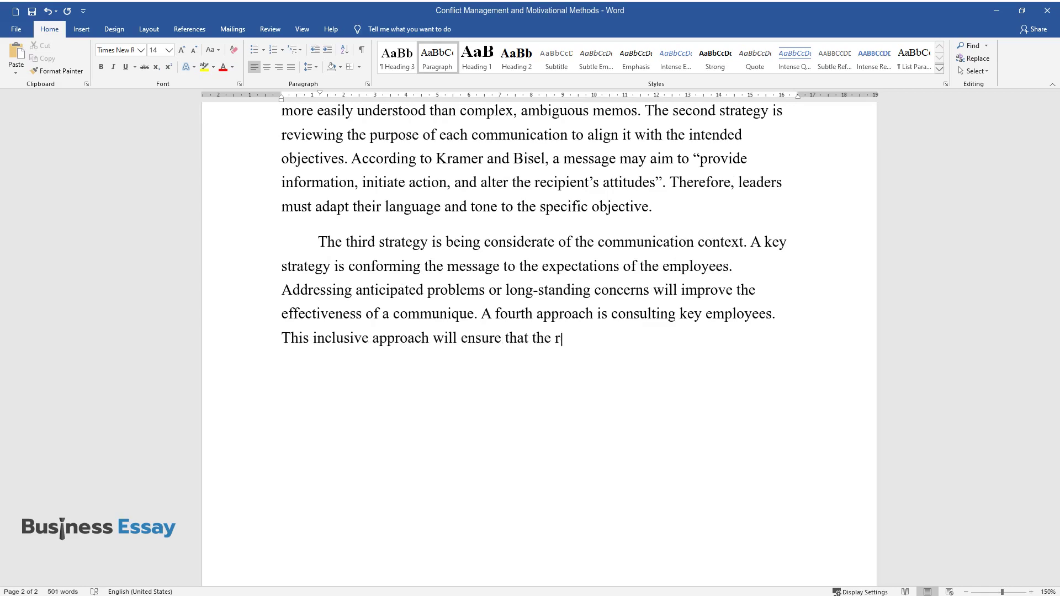
pyautogui.write('recipients embrace the central mess')
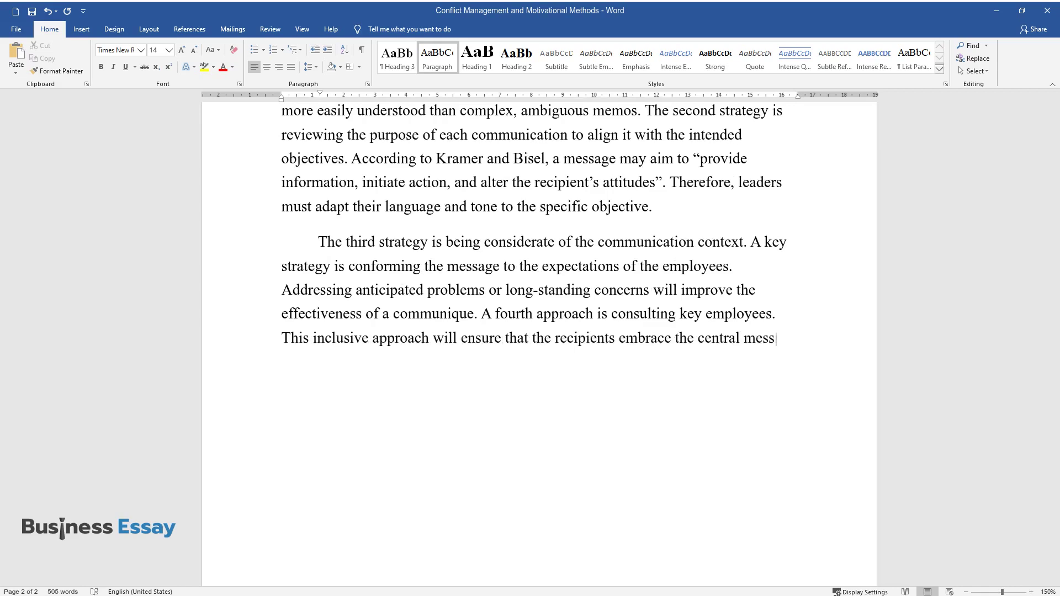
pyautogui.write('age because it embodies their opin')
pyautogui.write('ions. A fifth imp')
pyautogui.write('ortant strateg')
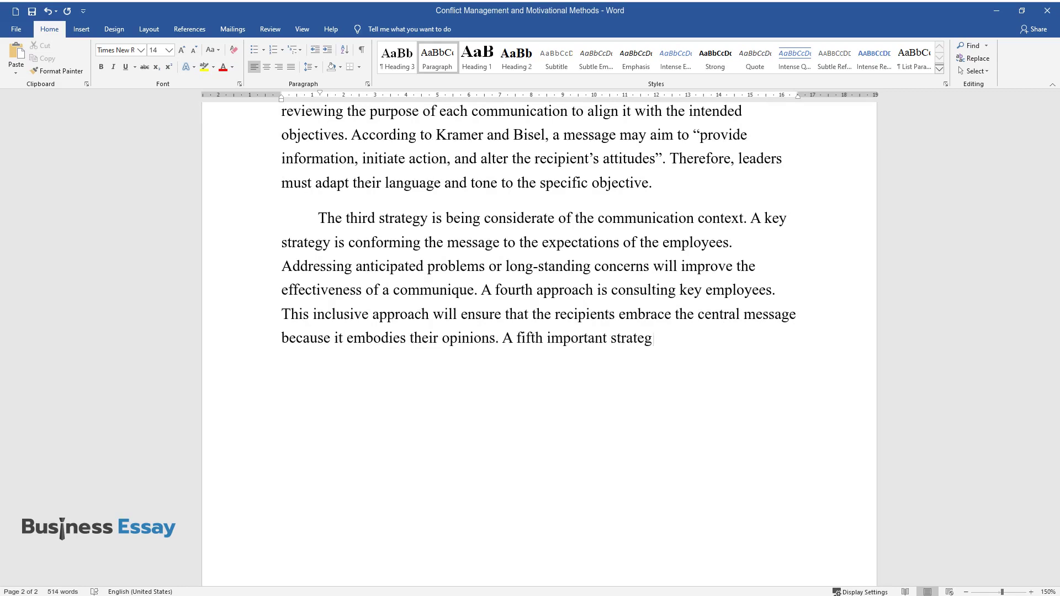
pyautogui.write('y is giving the audience an opportu')
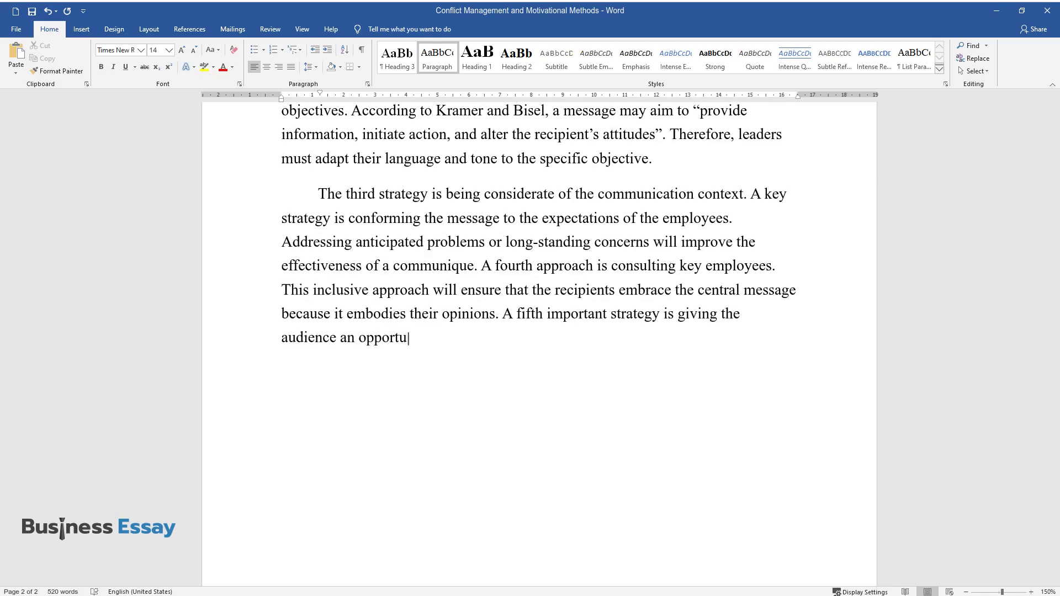
pyautogui.write('nity to ask questions or react to the content. The feedback will dem')
pyautogui.write('onstrate the level of understandin')
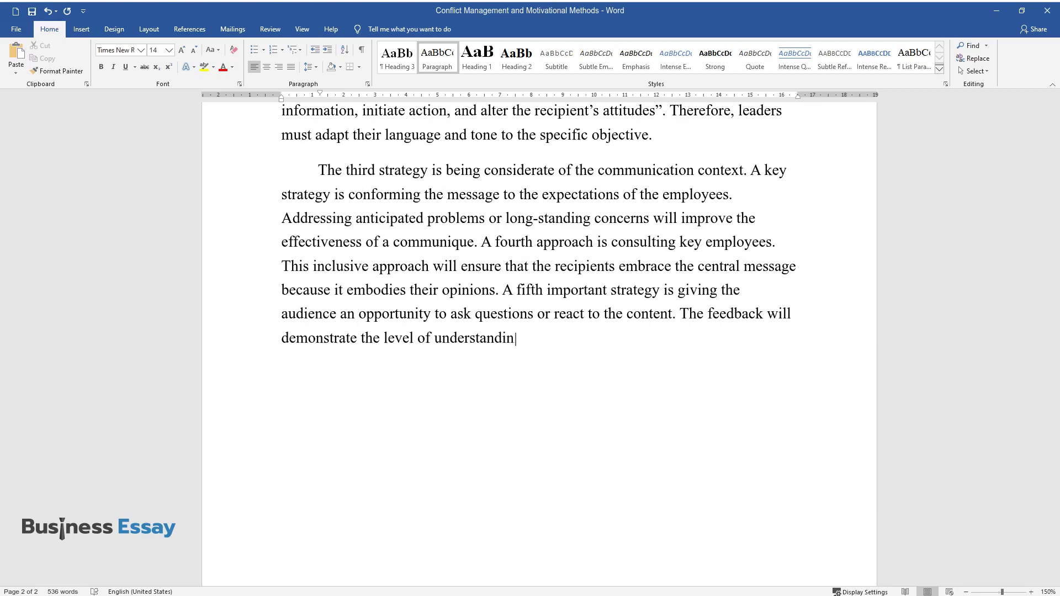
pyautogui.write('g of the message conveyed.')
pyautogui.press('Return')
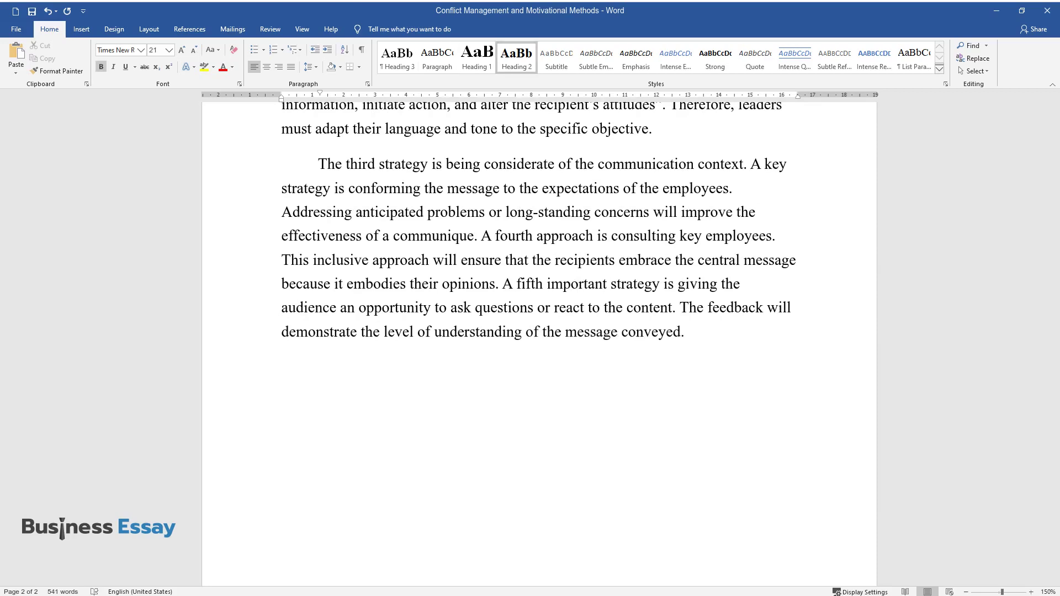
pyautogui.write('Methods for Motivati')
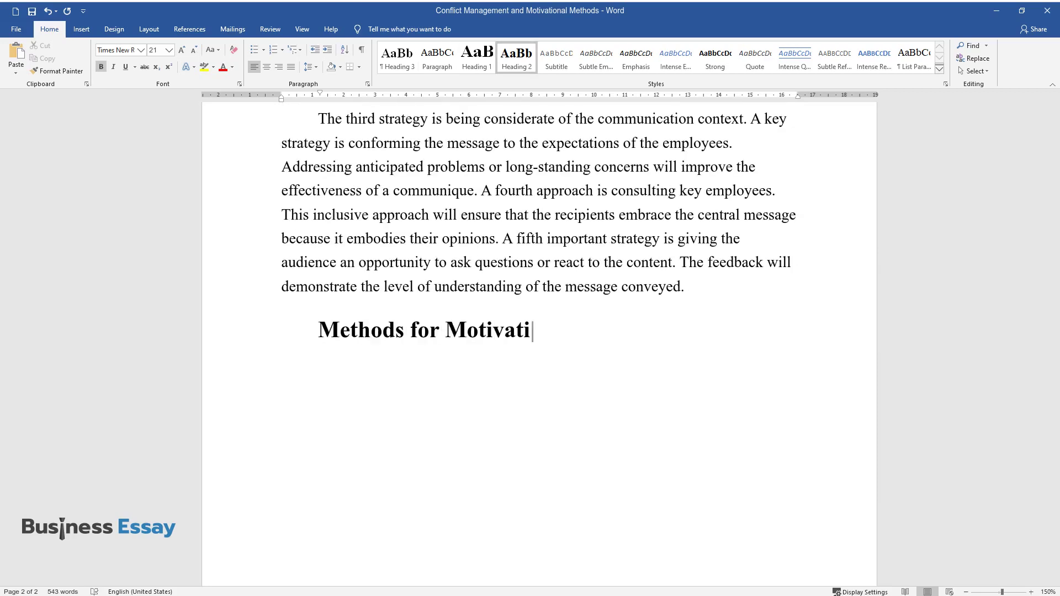
pyautogui.write('ng Employees and Improving E')
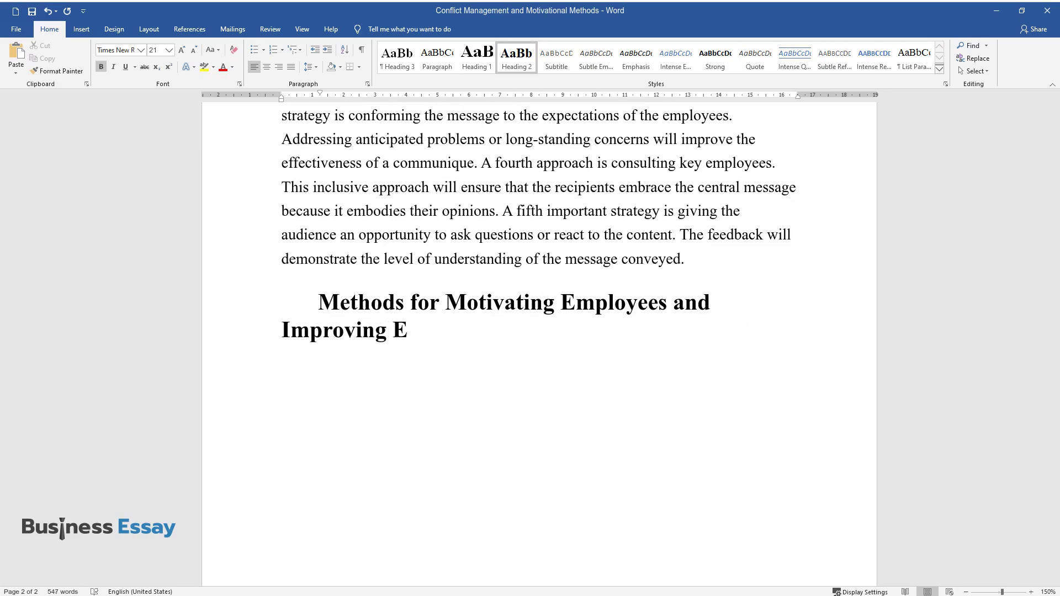
pyautogui.write('mployee Behavior')
pyautogui.press('Return')
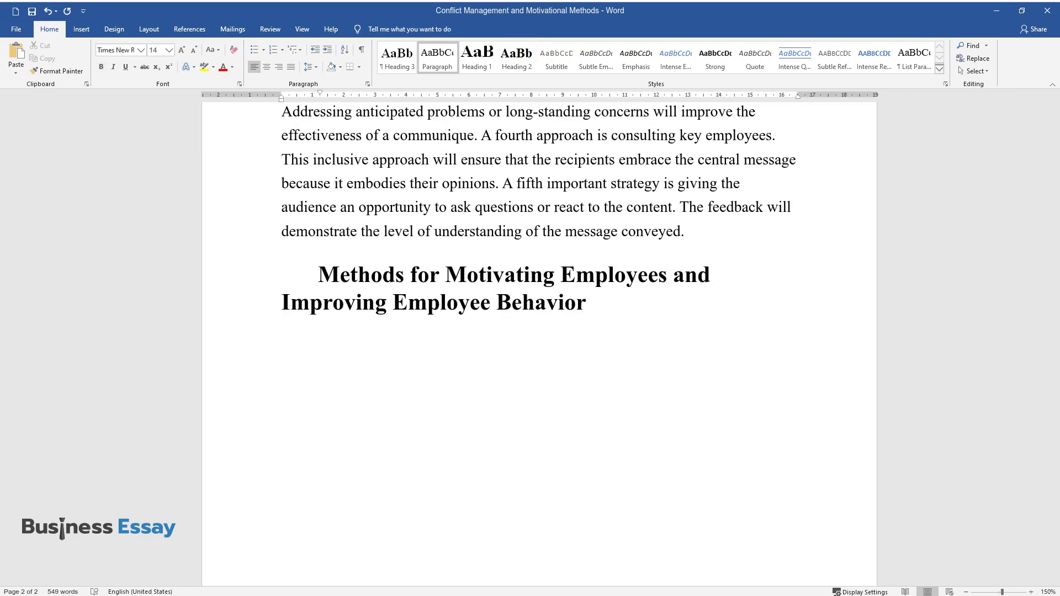
# Write 'A highly motivated staff is productive…' paragraph ending 'to realize mutual goals.'
pyautogui.write('A highly motivated staff is')
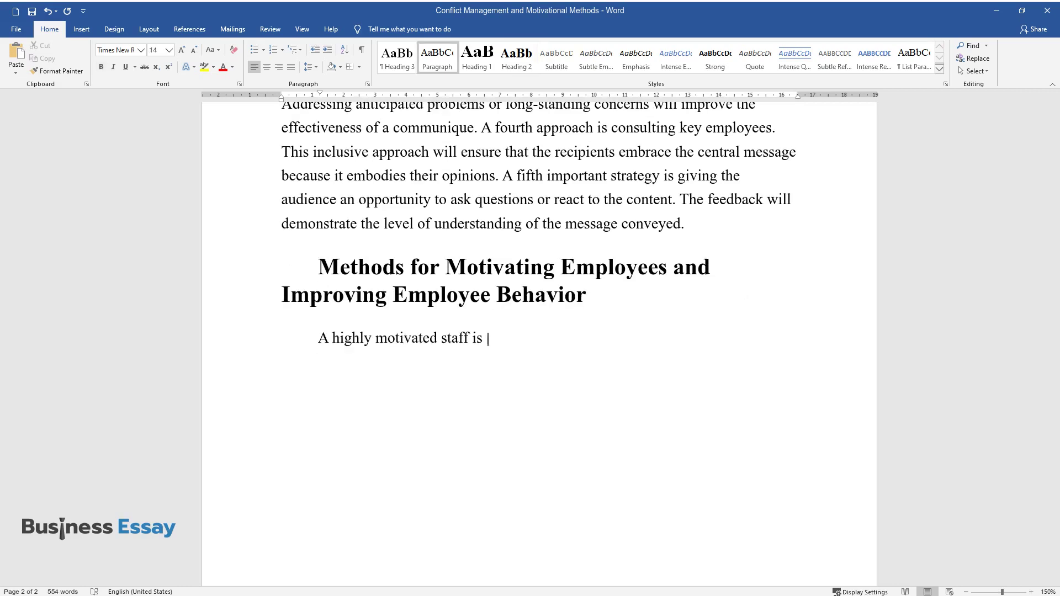
pyautogui.write(' productive, comm')
pyautogui.write('itted, and innovative. Employee motivation not on')
pyautogui.write('ly contributes to performance improvement, but it also creates an')
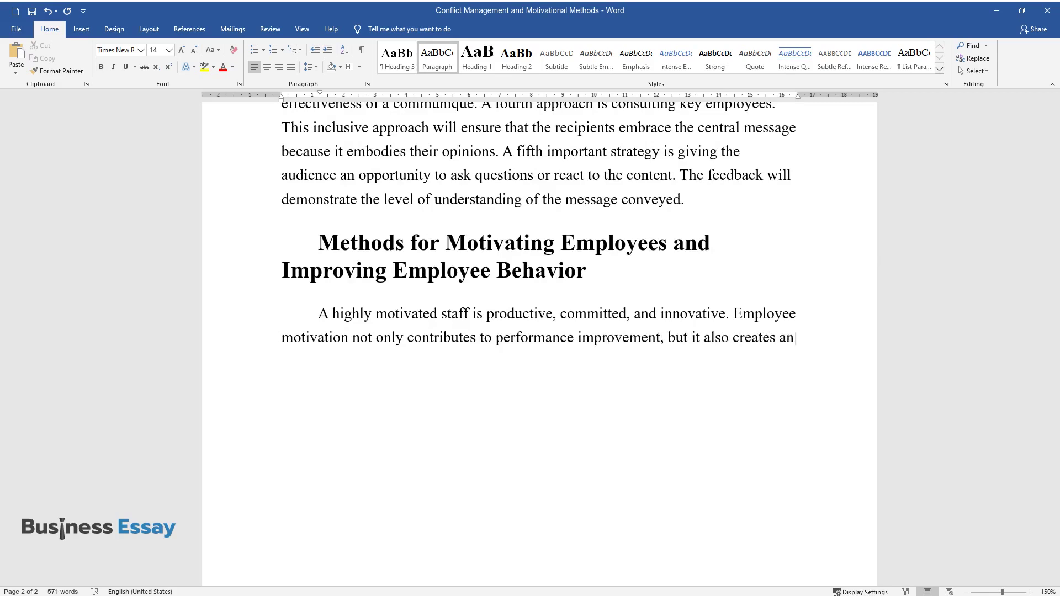
pyautogui.write(' ethical workplace characterized by trust and positive behavior.')
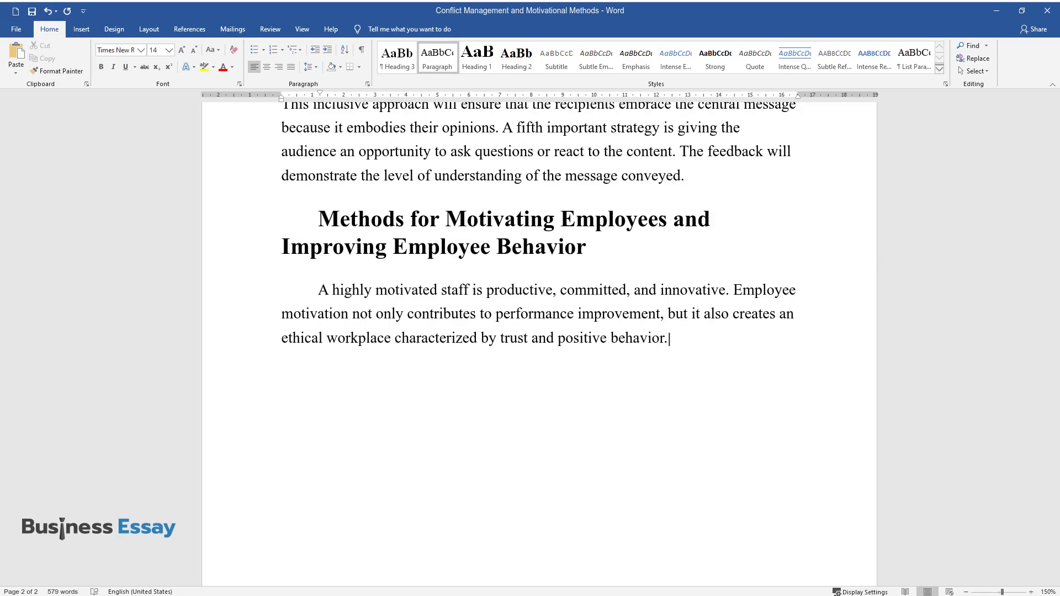
pyautogui.write(' Leaders can motivate s')
pyautogui.write('taff and ')
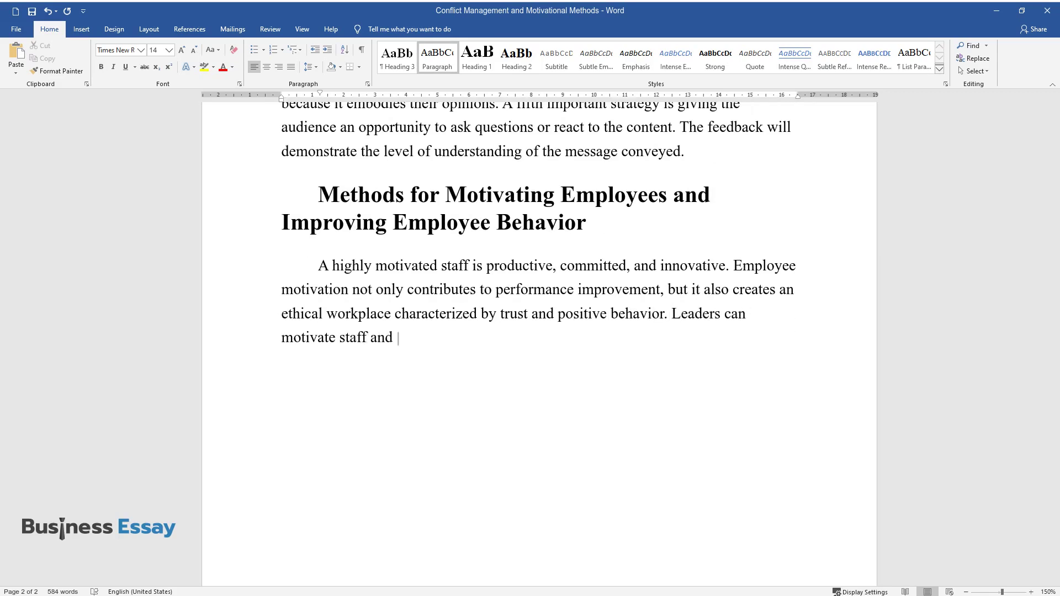
pyautogui.write('encourage actions centered on strong ethics in three ways: impro')
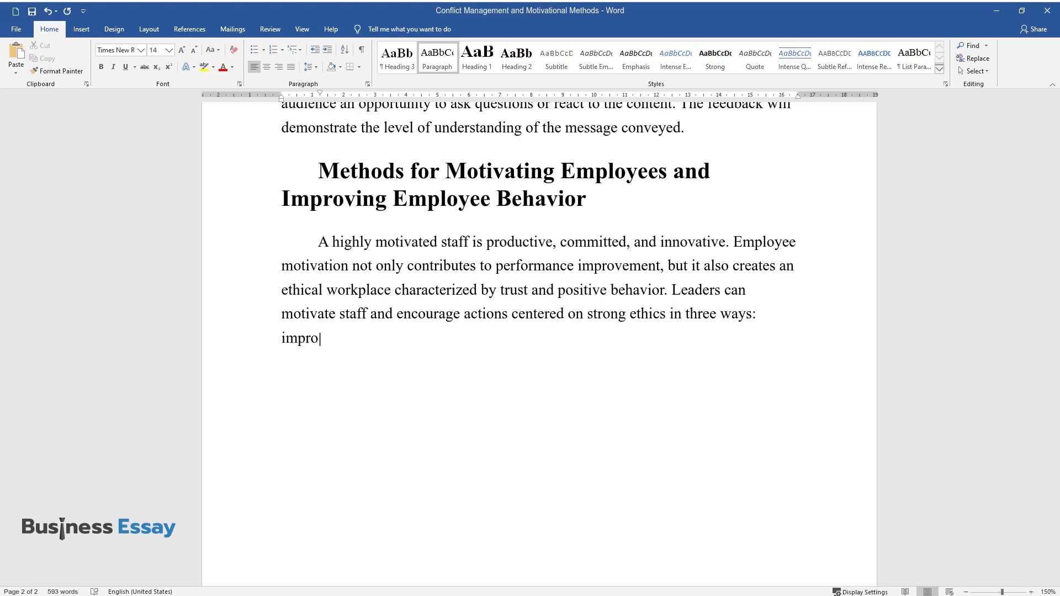
pyautogui.write('ving working conditions, providi')
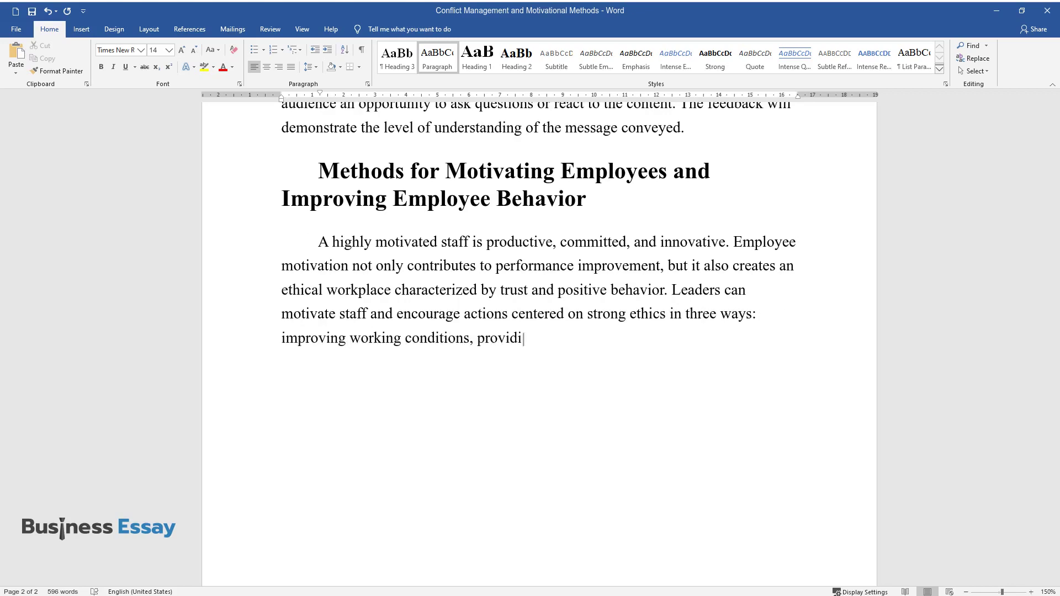
pyautogui.write('ng better pay and benefits, and r')
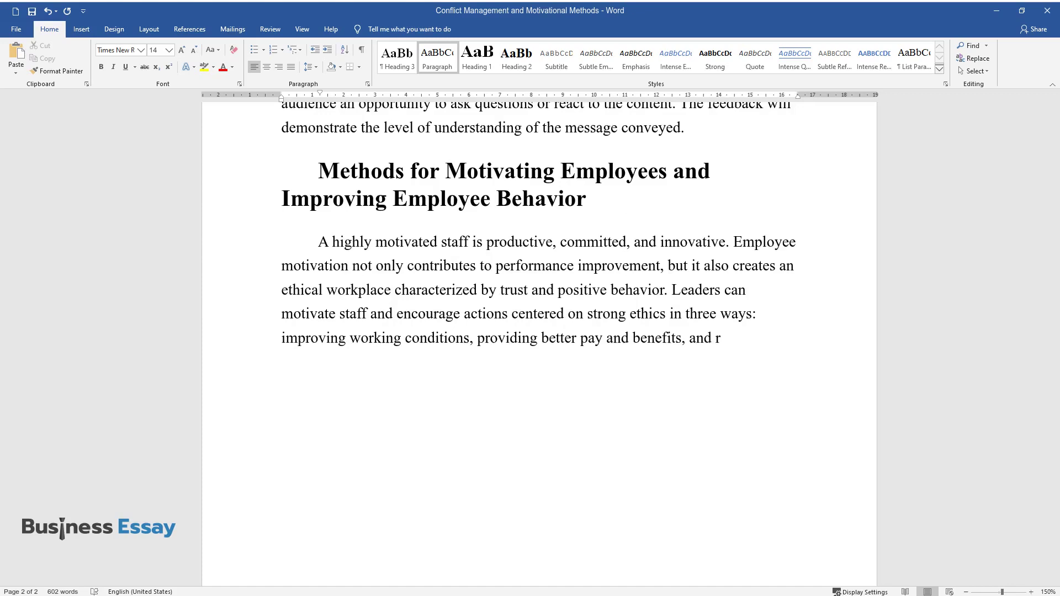
pyautogui.write('ecognizing high-performing indiv')
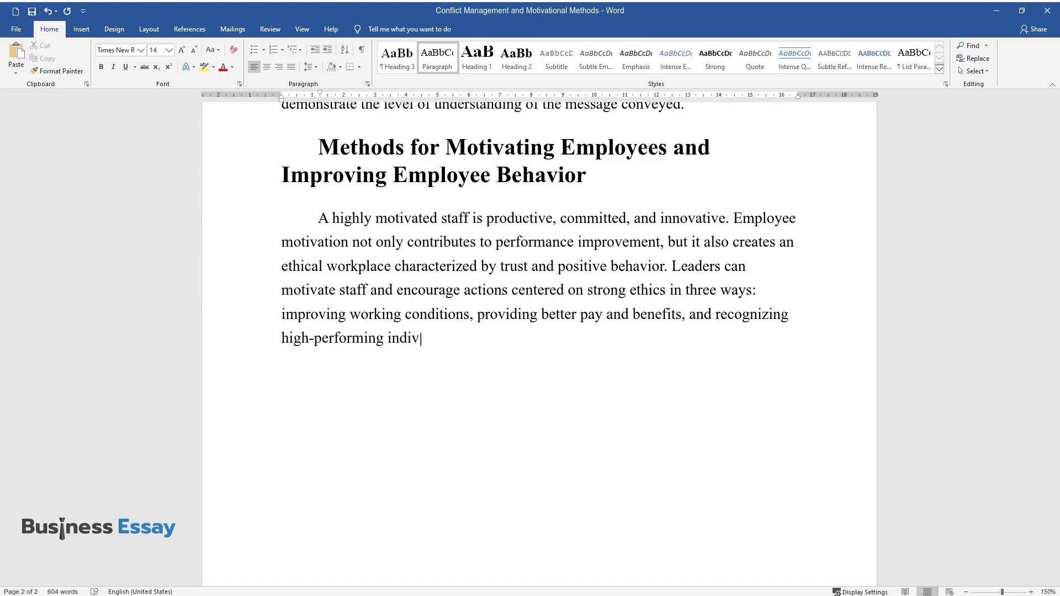
pyautogui.write('iduals. First, a good workplace ')
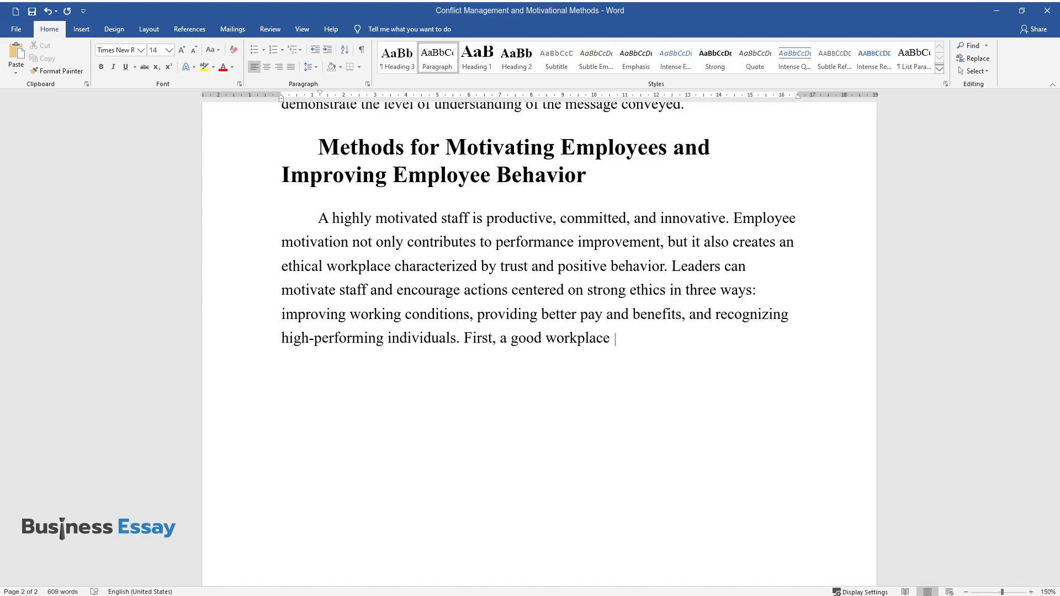
pyautogui.write('environment that includes adequa')
pyautogui.write('te rest, work-life balanc')
pyautogui.write('e, and o')
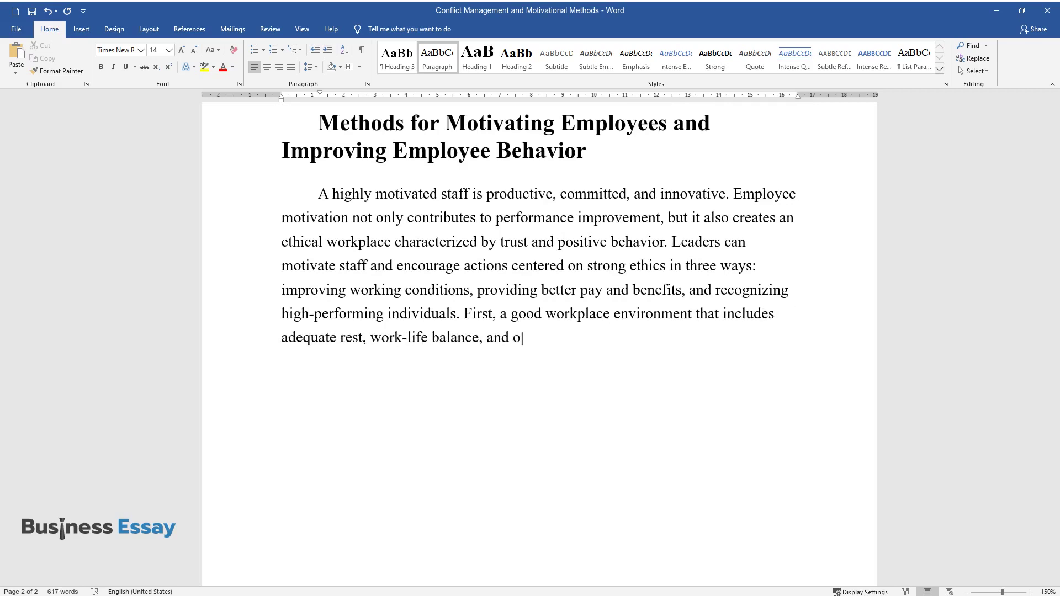
pyautogui.write('ptimal workloads can boost the passion and enthusiasm of workers. Additionally, staff involvement in decision-making can also motivate employees to work harder to realize mutual goals.')
pyautogui.press('Return')
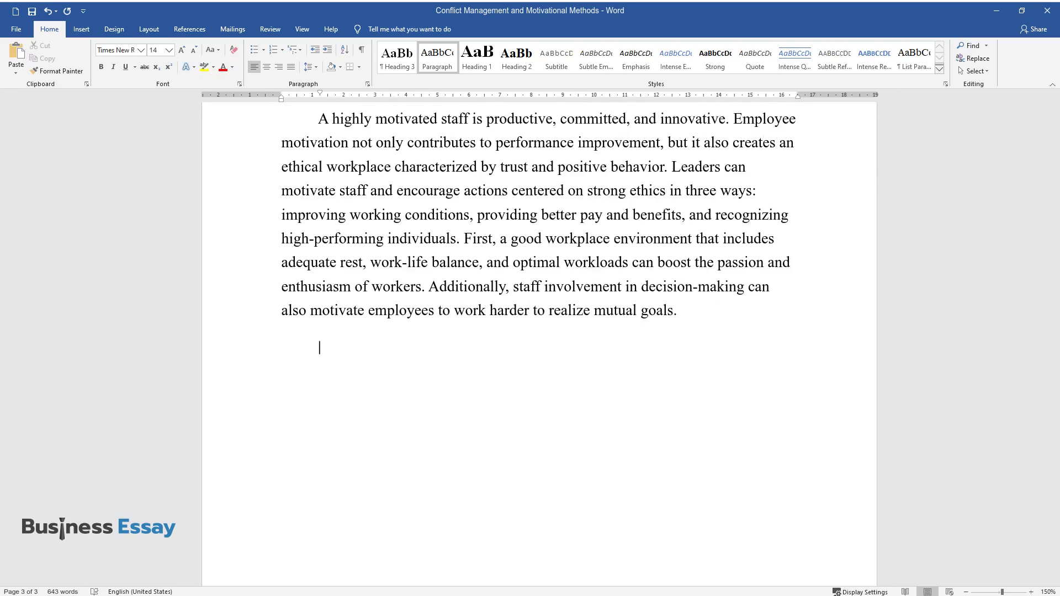
# Type the paragraph 'Second, competitive pay and benefits…' through 'powerful tools for incentivizing workers.'
pyautogui.write('Second, competitive pay')
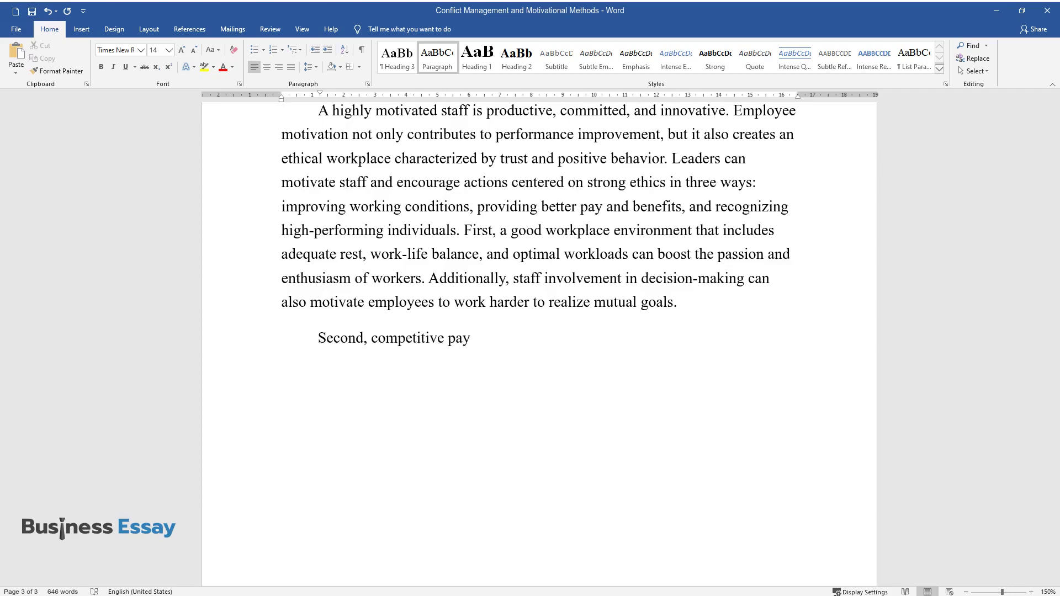
pyautogui.write(' and benefits can serve as extr')
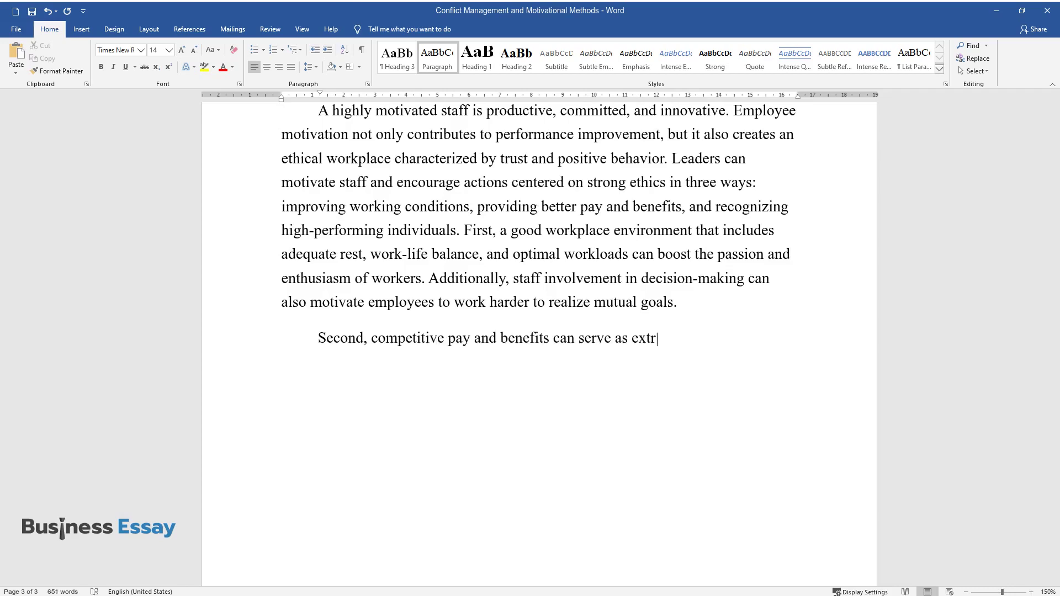
pyautogui.write('insic motivating factors in workplace contexts. Providing full ')
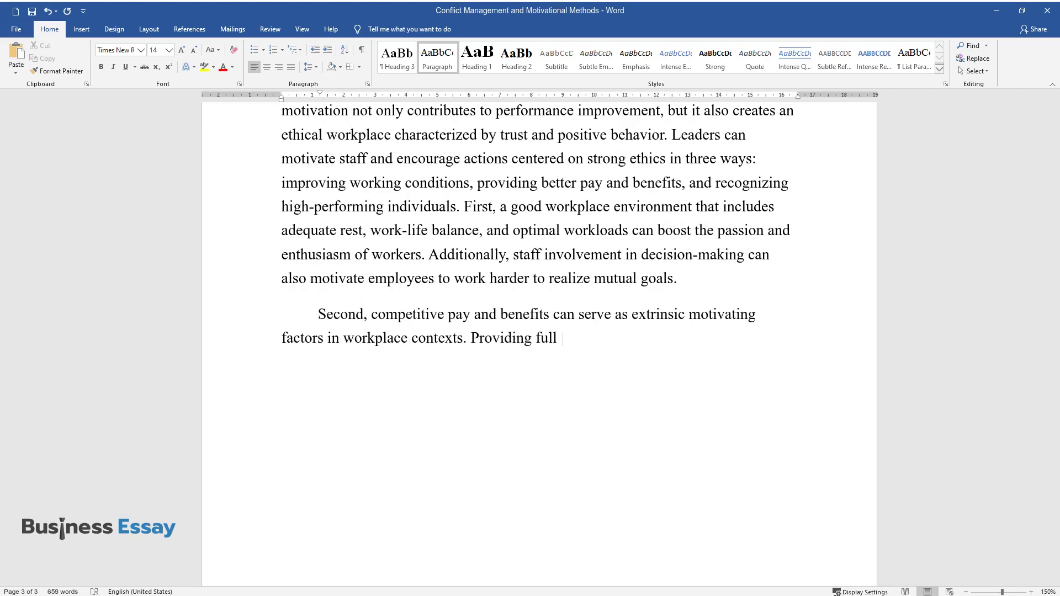
pyautogui.write('medical insurance and paid vacat')
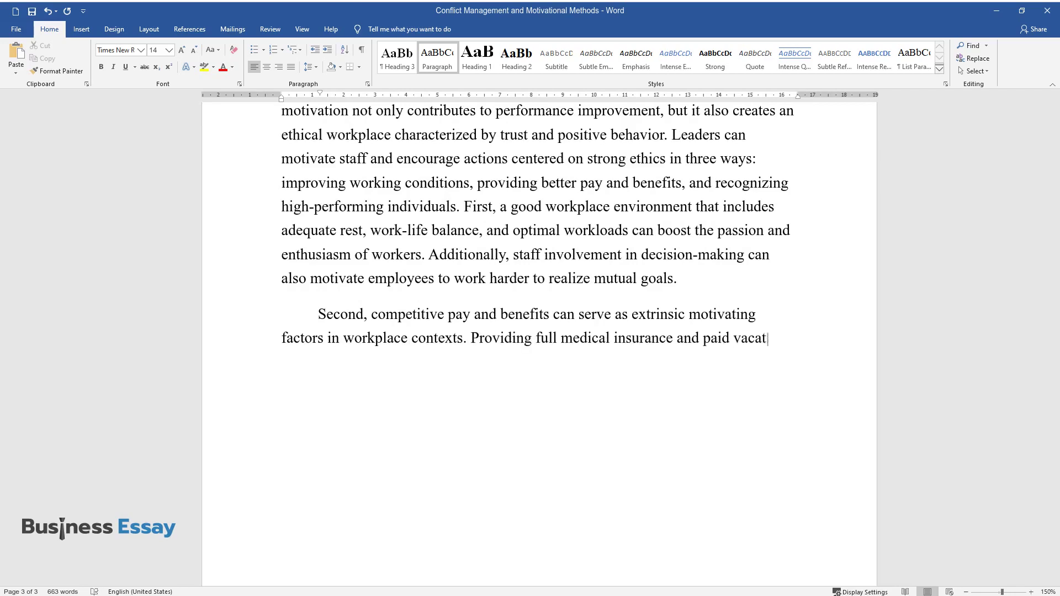
pyautogui.write('ions will increase individual pr')
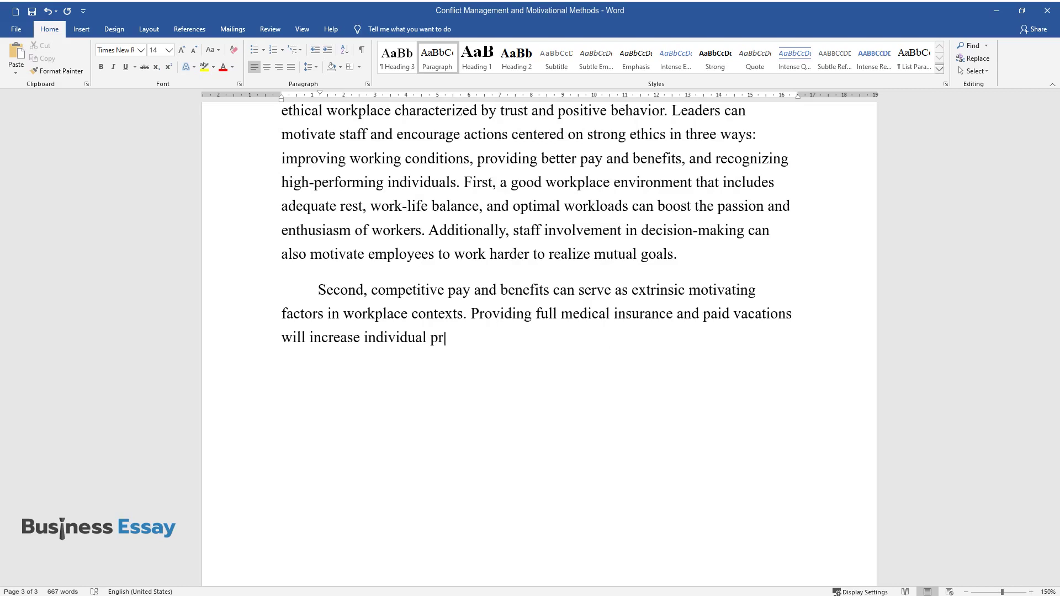
pyautogui.write('oductivity and foster trust and')
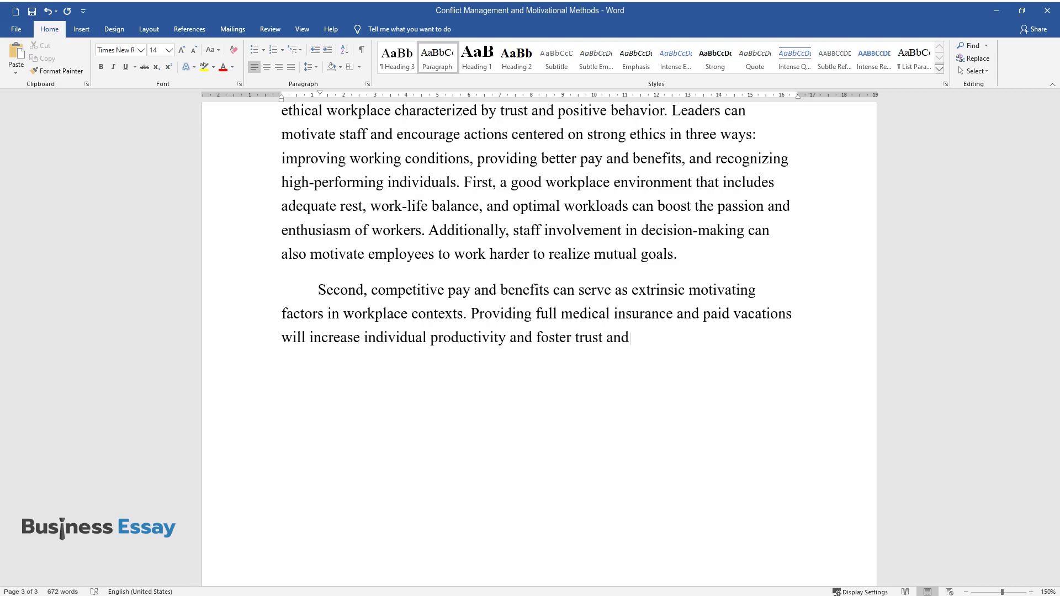
pyautogui.write(' loyalty in the organization. Predictable')
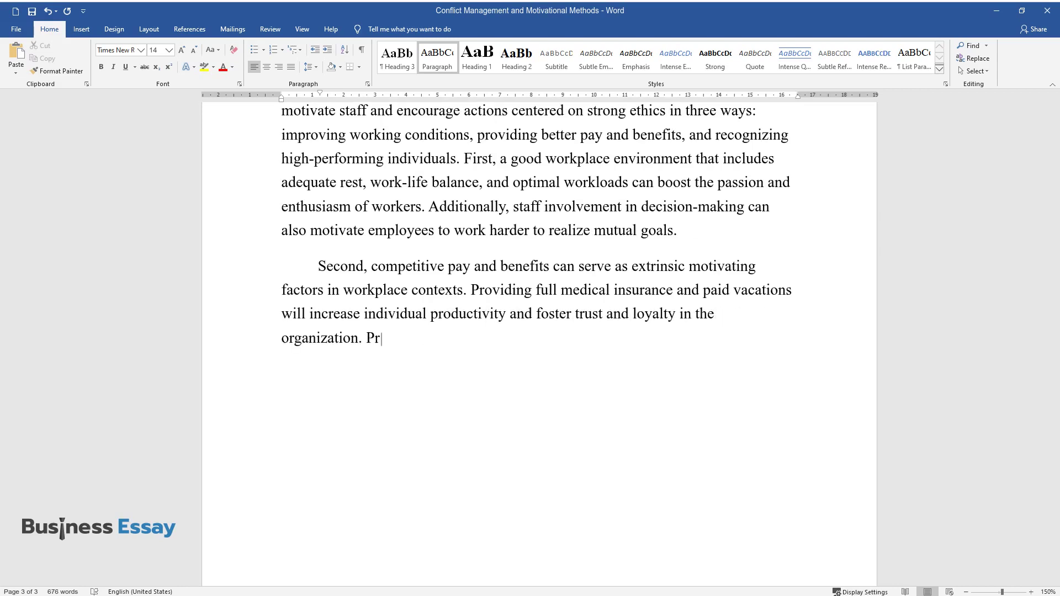
pyautogui.write(' work schedules and fair treatment are other critical e')
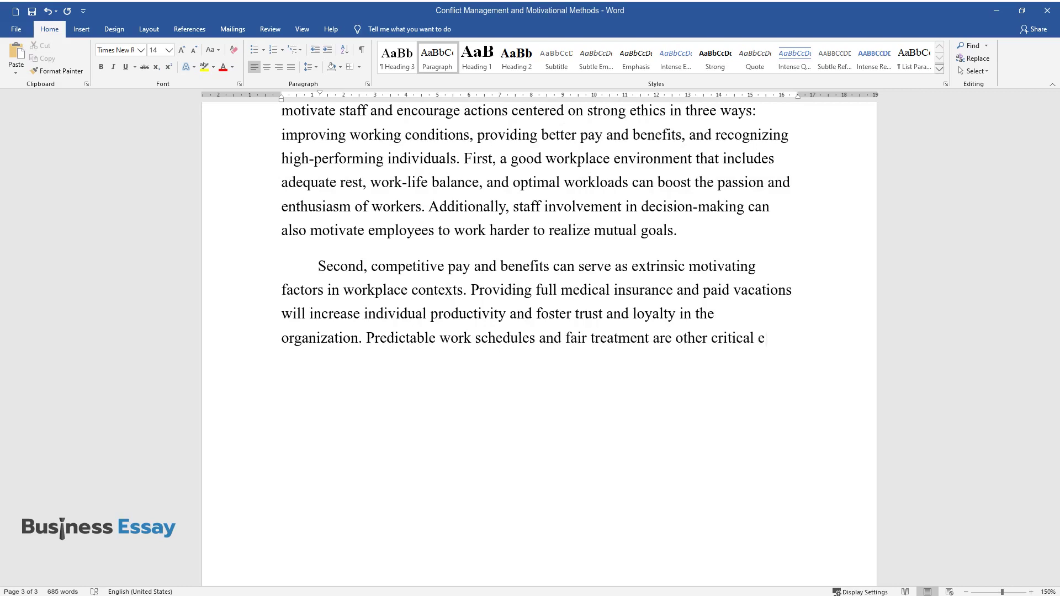
pyautogui.write('xtrinsic motivators. Third, the')
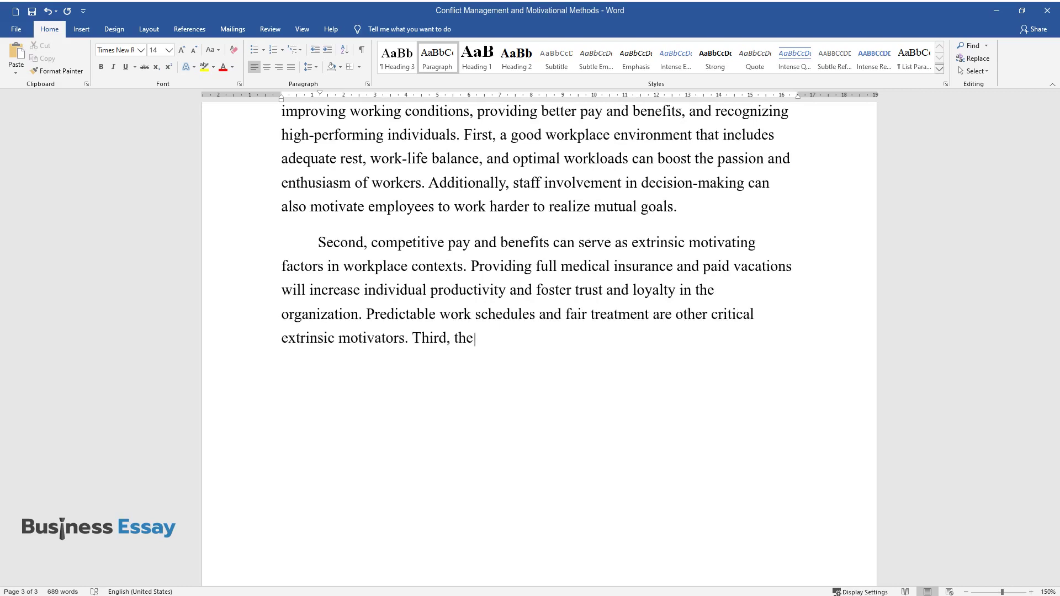
pyautogui.write(' recognition of high-performing staff is another method leaders can use to motivate employees. P')
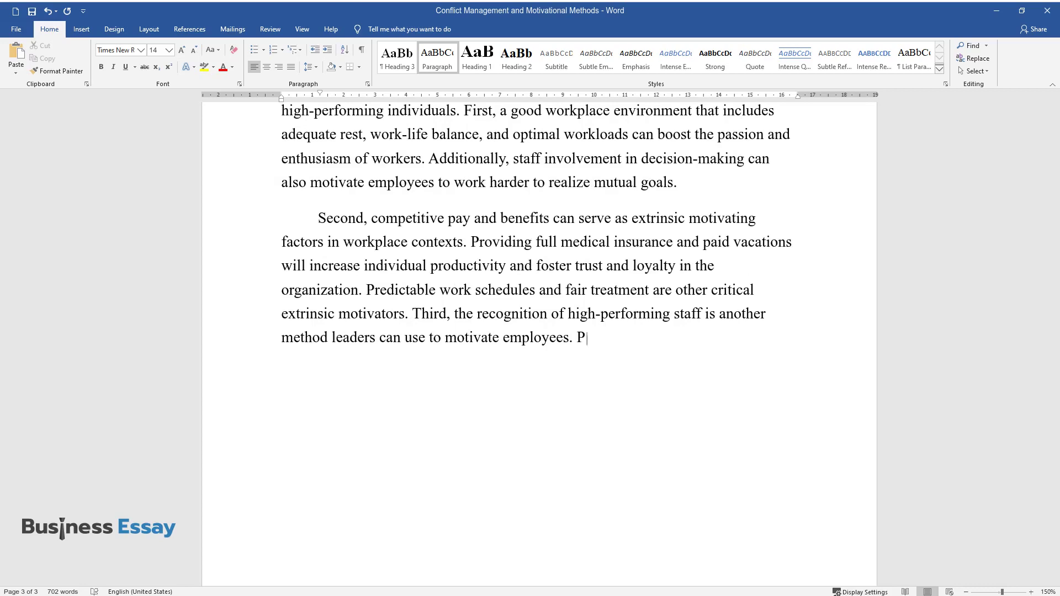
pyautogui.write('romotion to higher cadres and s')
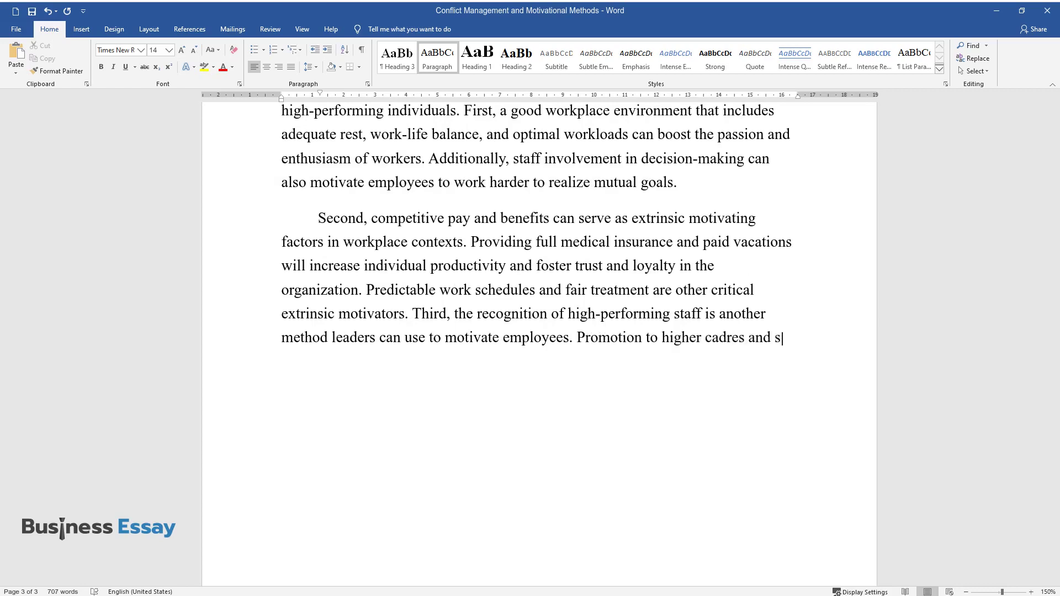
pyautogui.write('alary raises are powerful tools ')
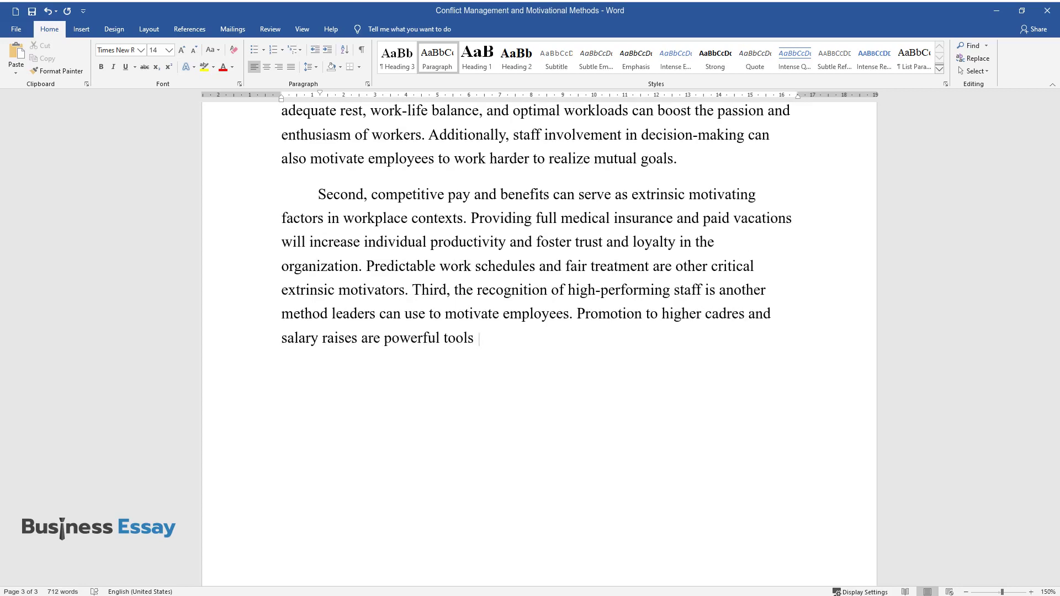
pyautogui.write('for incentivizing workers.')
# Add a 'Conclusion' heading and the paragraph 'An effective organizational leader is accommodative…'
pyautogui.press('Return')
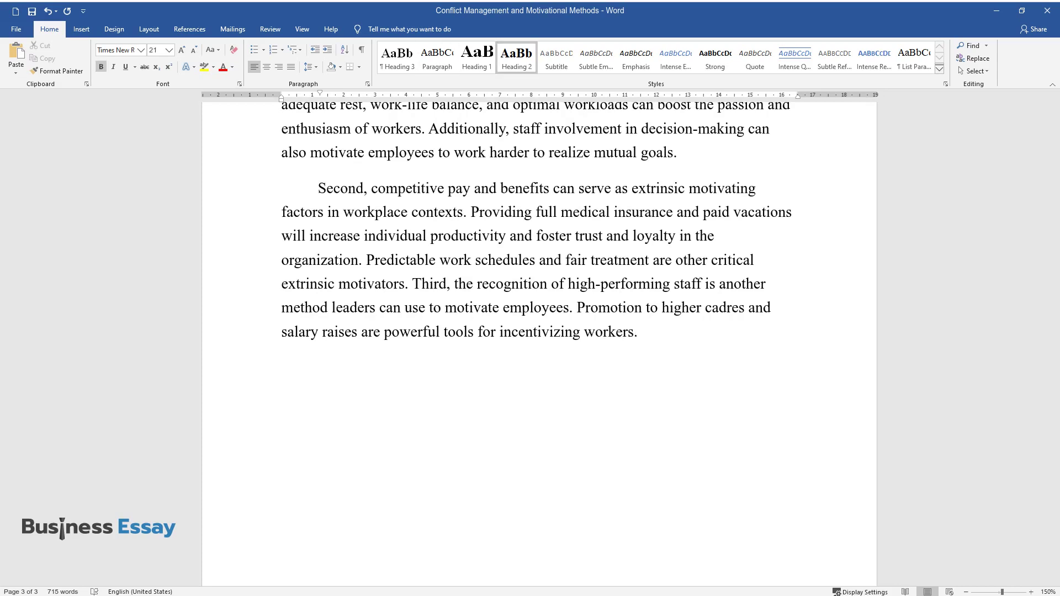
pyautogui.write('Conclusion')
pyautogui.press('Return')
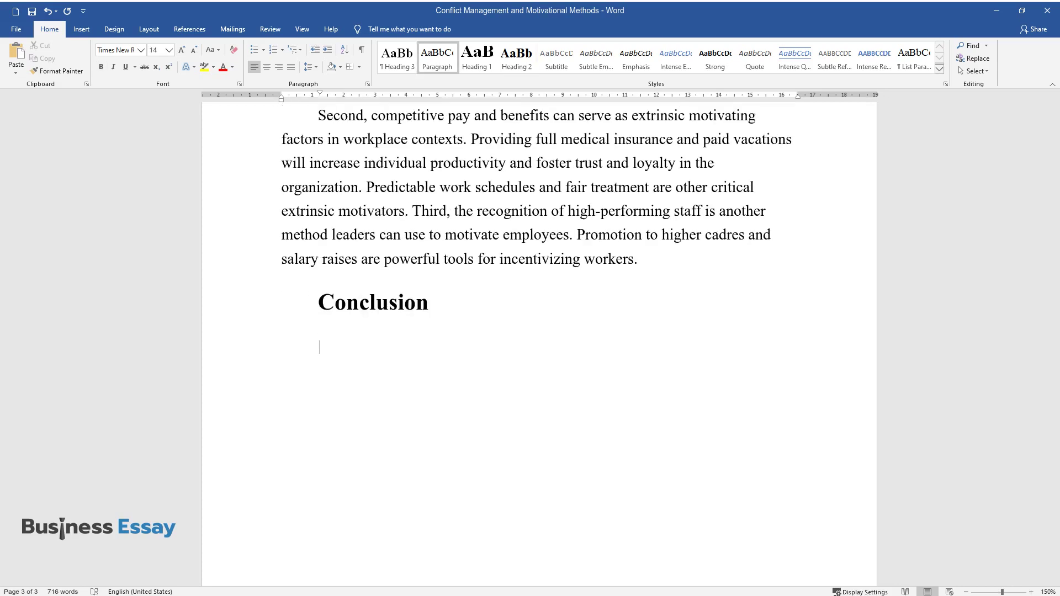
pyautogui.write('An effective or')
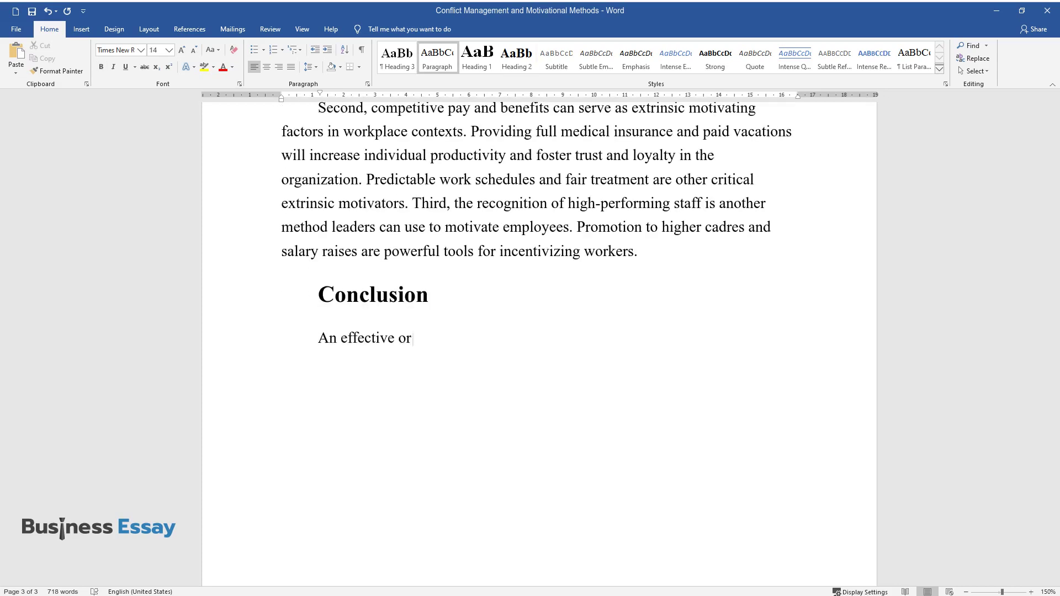
pyautogui.write('ganizational leader is accommodat')
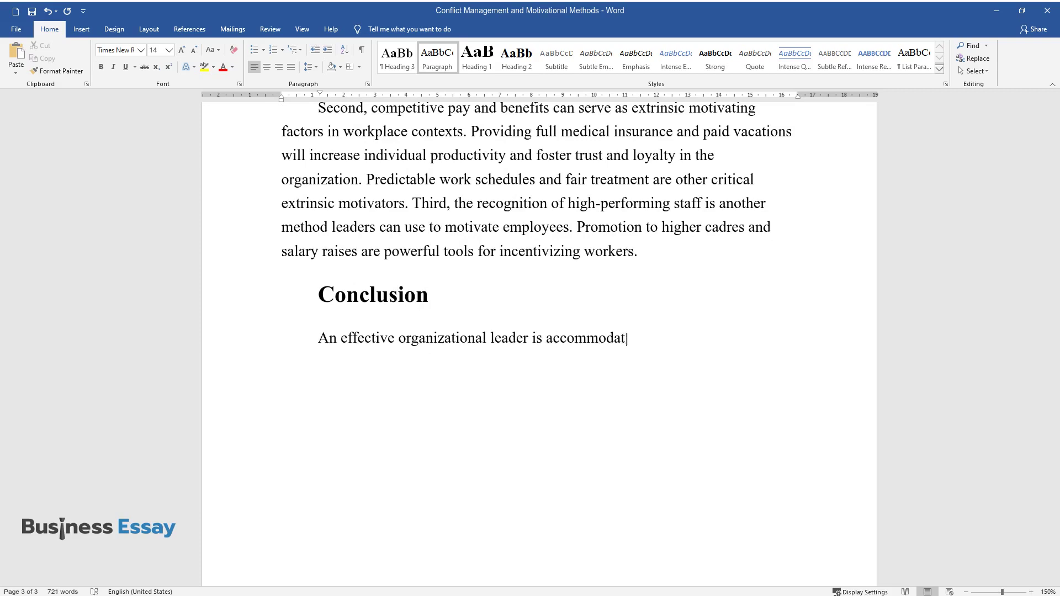
pyautogui.write('ive, and receptive, and exhibits active listening, accountability, and neutrality traits. These human ')
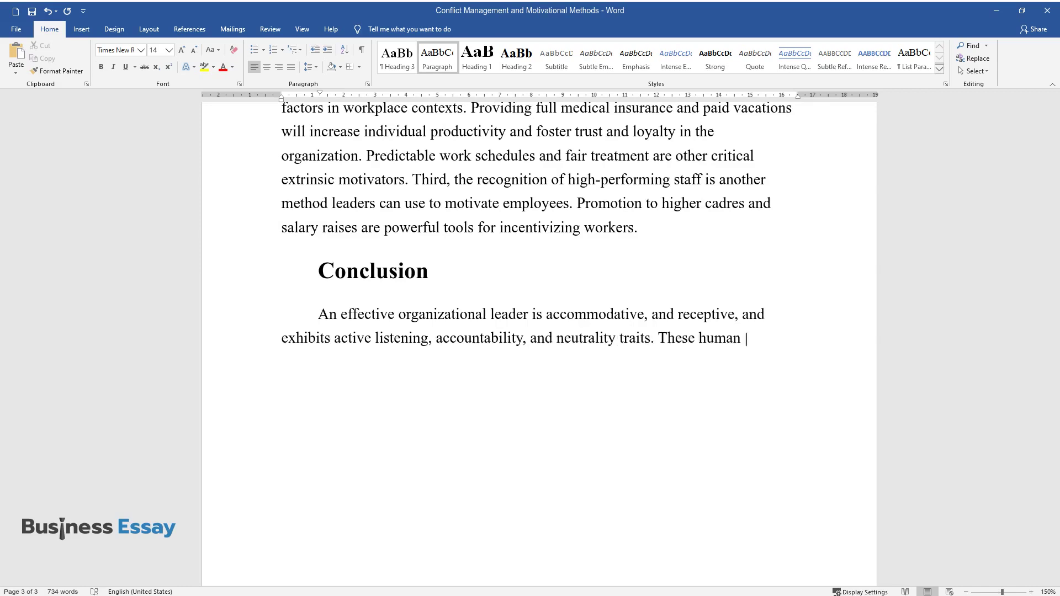
pyautogui.write('skills are useful for successfully')
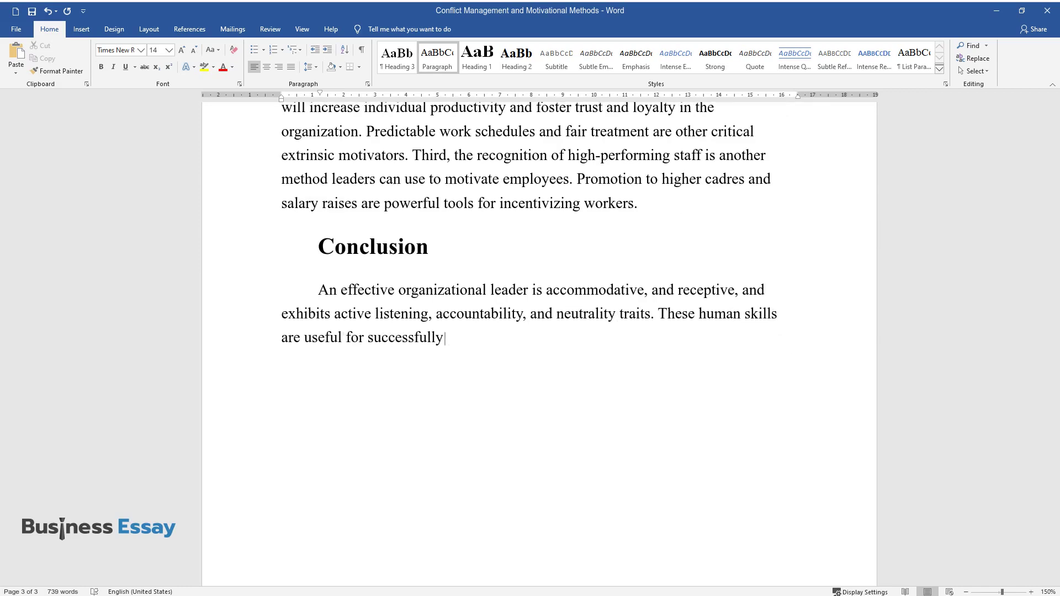
pyautogui.write(' managing conflicts and maintainin')
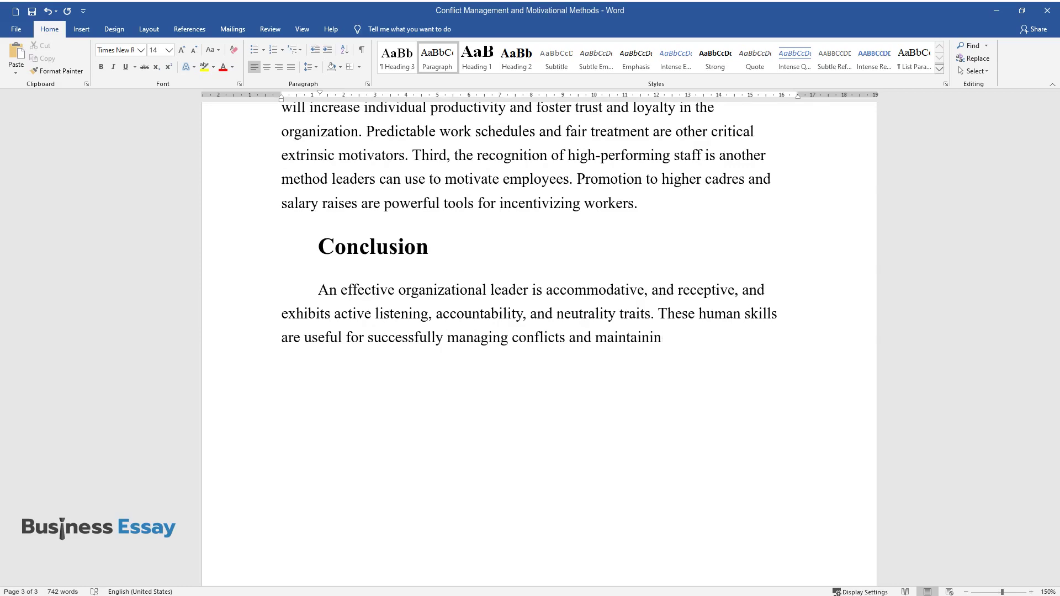
pyautogui.write('g harmony among workers in the workplace environme')
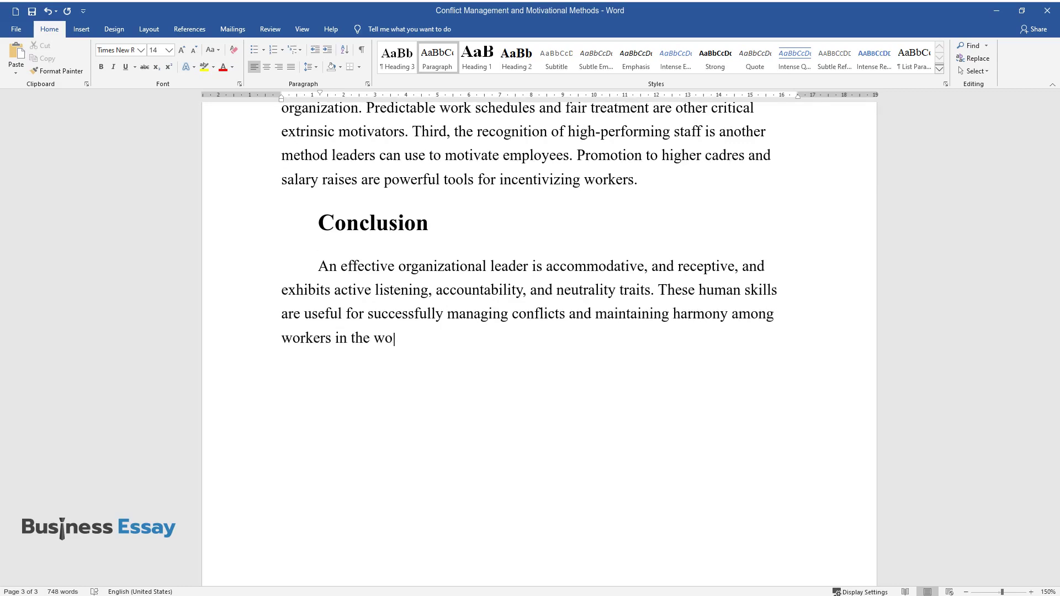
pyautogui.write('nt. A raft of str')
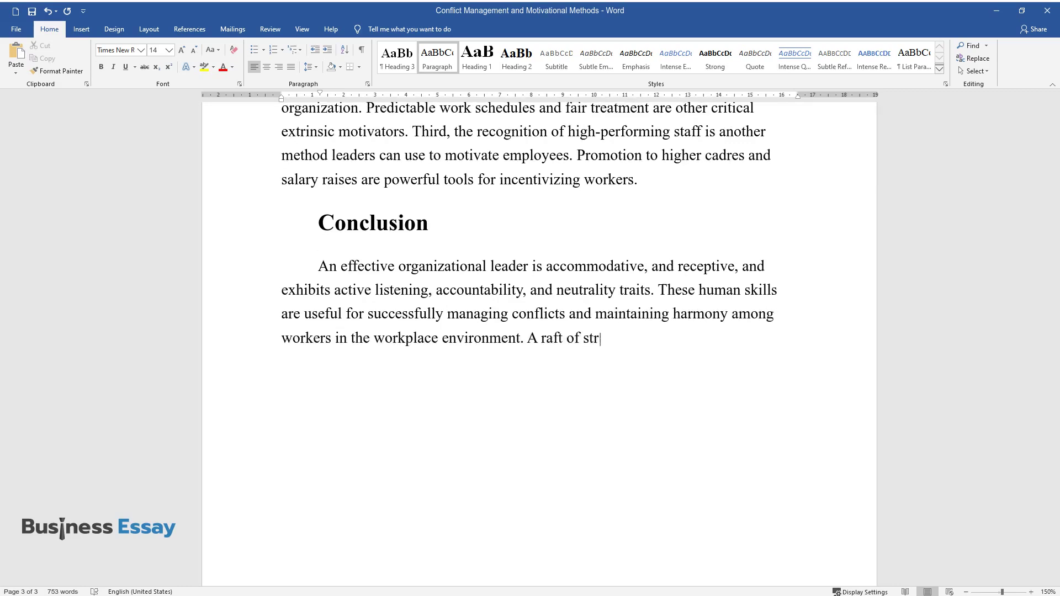
pyautogui.write('ategies that can be employed by leaders to improve ')
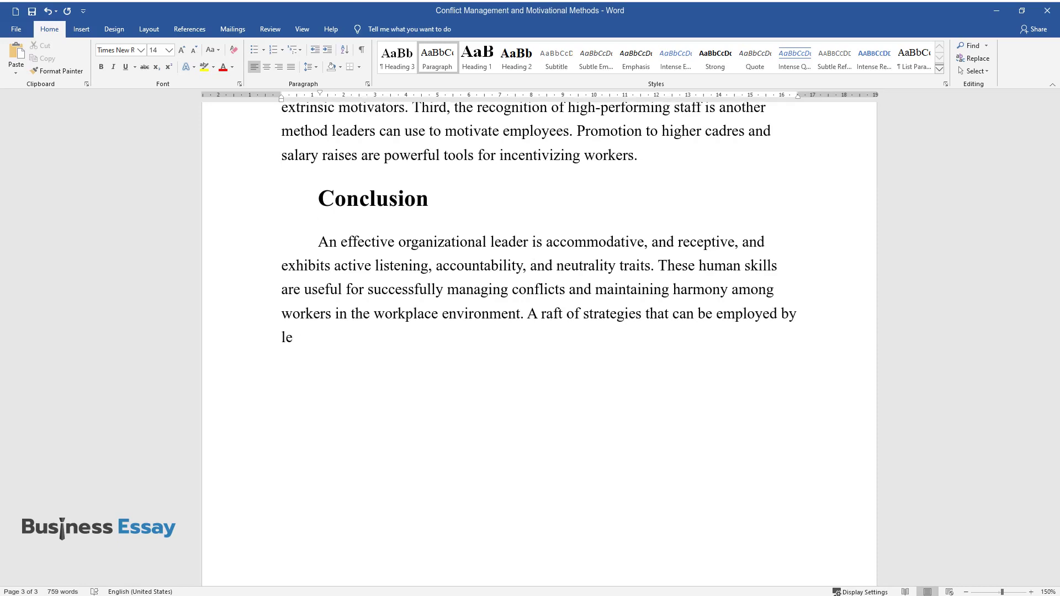
pyautogui.write('communication inc')
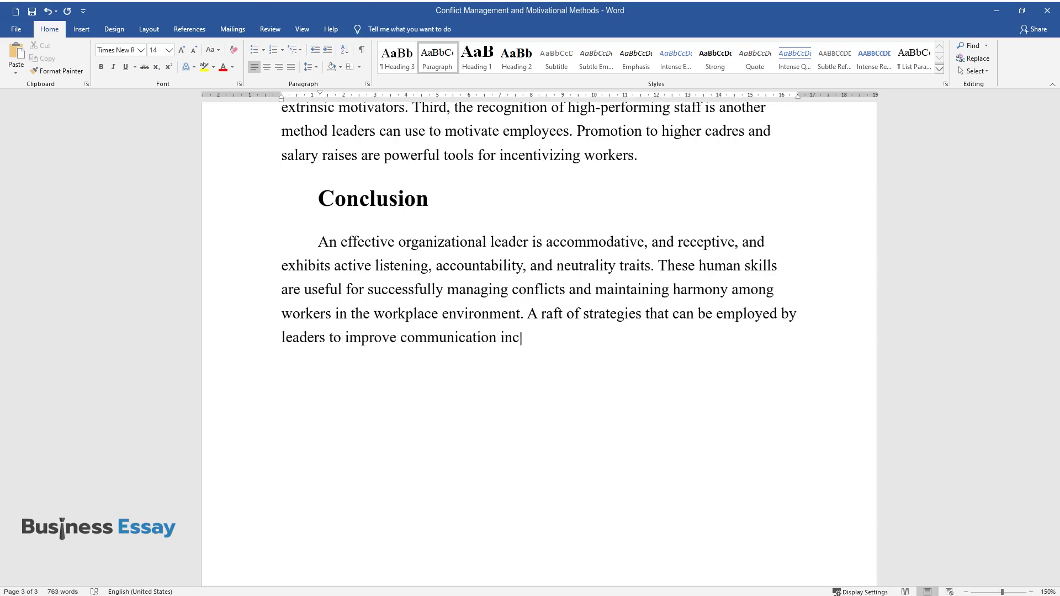
pyautogui.write('ludes classifying ideas before pas')
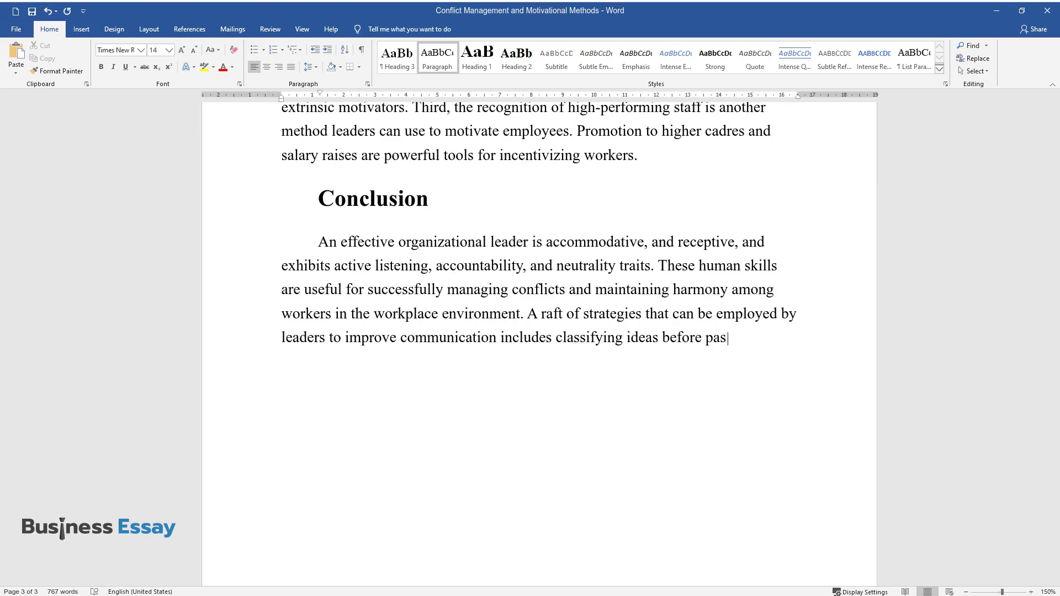
pyautogui.write('sing them to the recipients, exami')
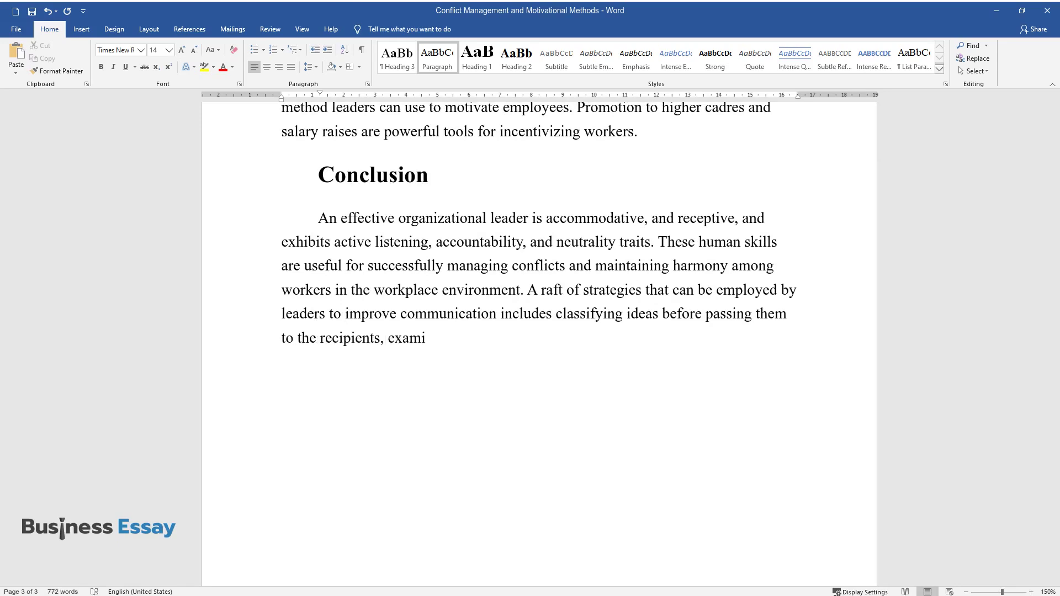
pyautogui.write('ning the objective of the message,')
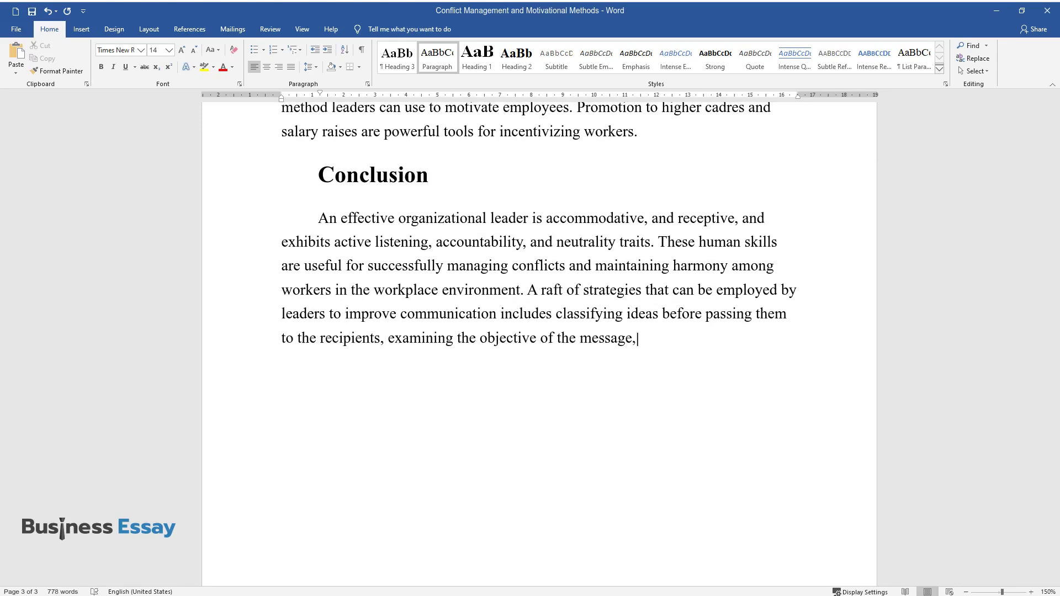
pyautogui.write(' considering the context, consulting with others, and making follow-ups. Improving the working conditi')
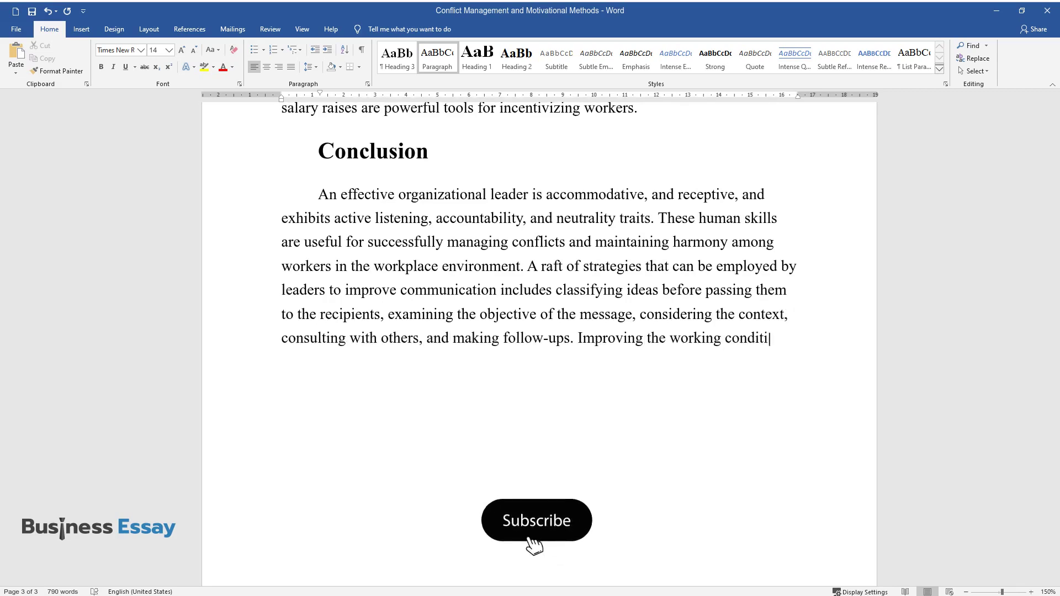
pyautogui.write('ons, providing prompt pay and ben')
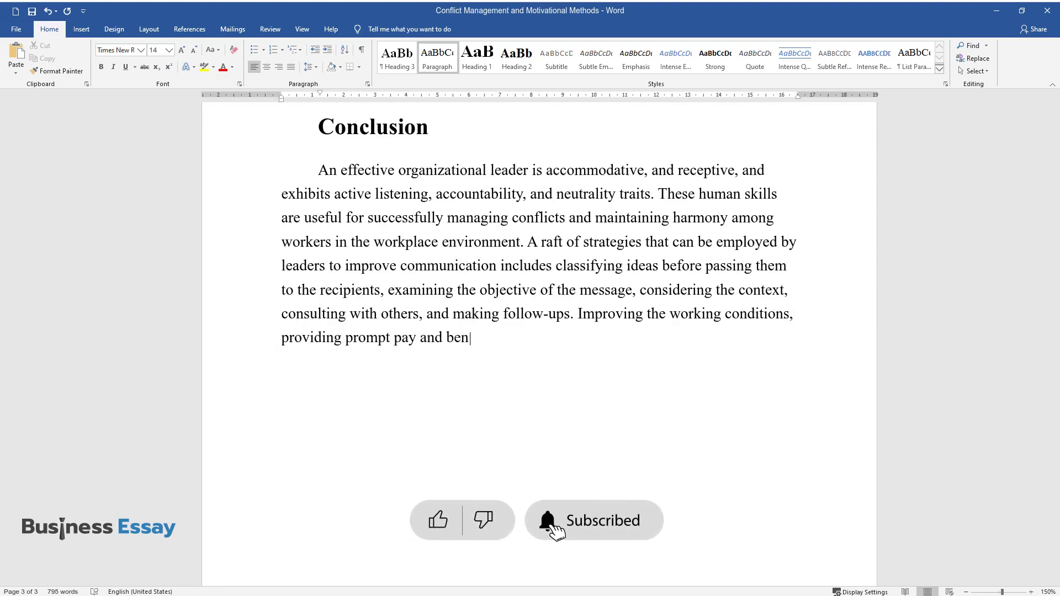
pyautogui.write('efits, and recognizing employees all help ')
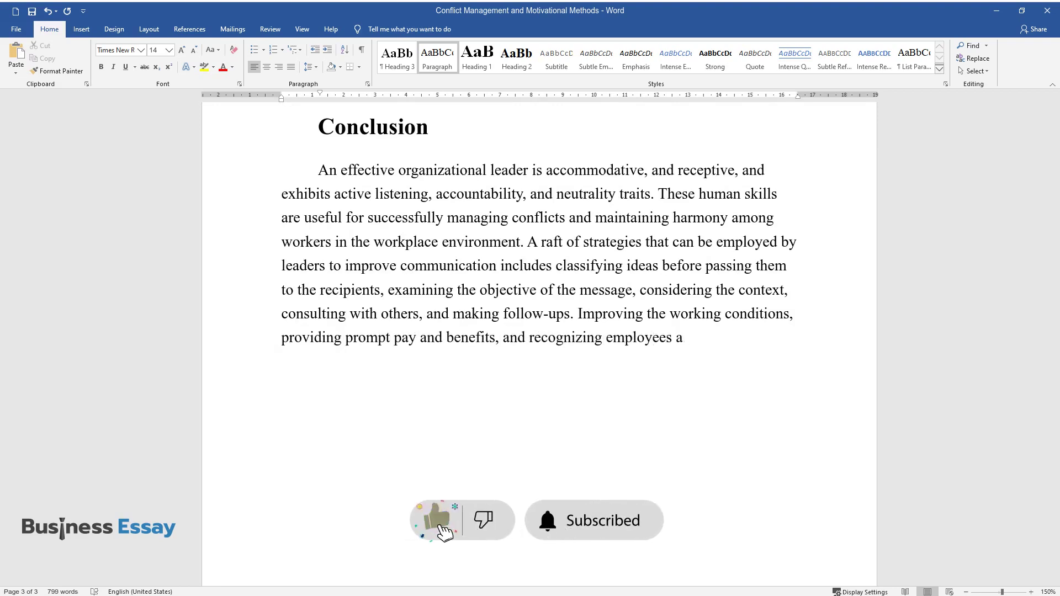
pyautogui.write('to motivate them and boost')
pyautogui.write(' their zeal and performance.')
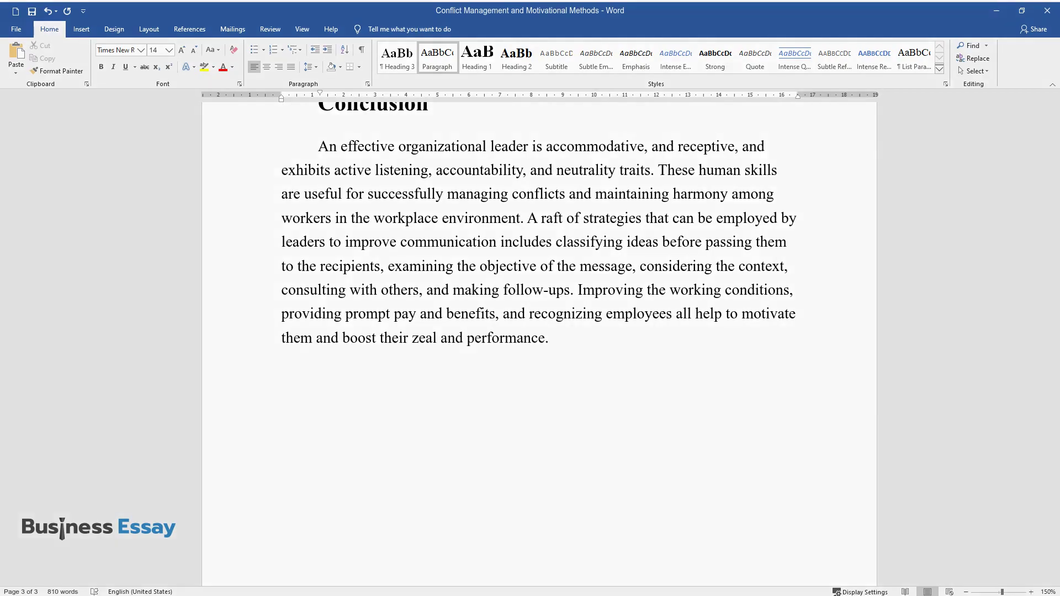